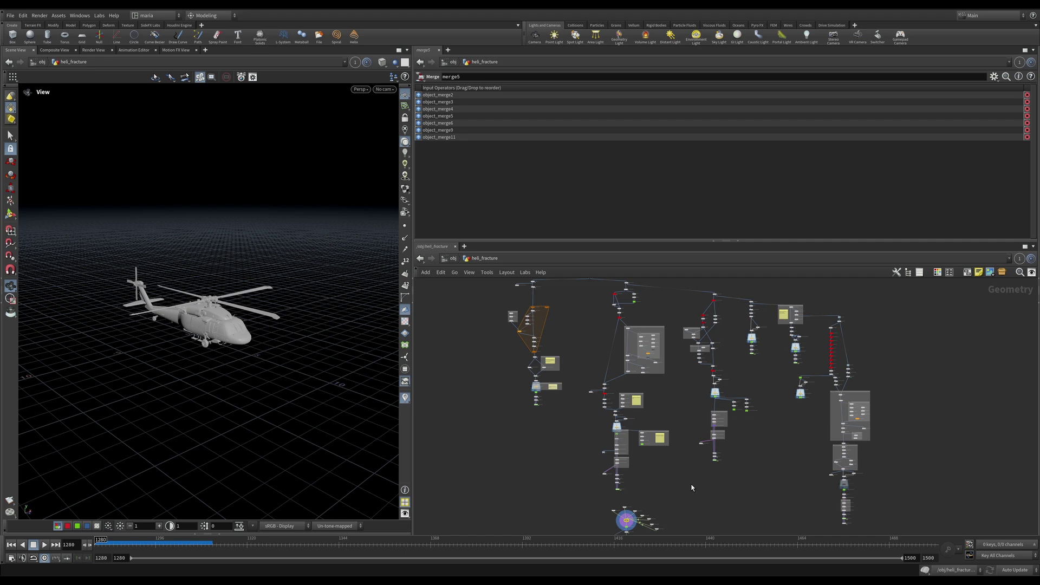
Display the OUT_heli_fractured null and inspect the merged helicopter up close from above
{"action": "mouse_move", "coordinate": [631, 530]}
{"action": "scroll", "coordinate": [632, 528], "scroll_direction": "up", "scroll_amount": 6}
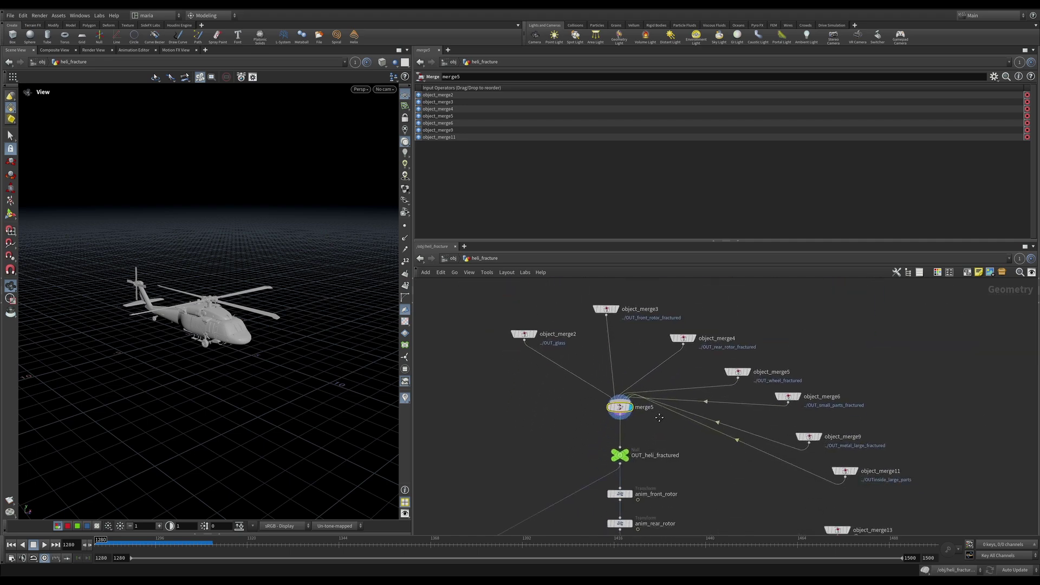
{"action": "mouse_move", "coordinate": [627, 396]}
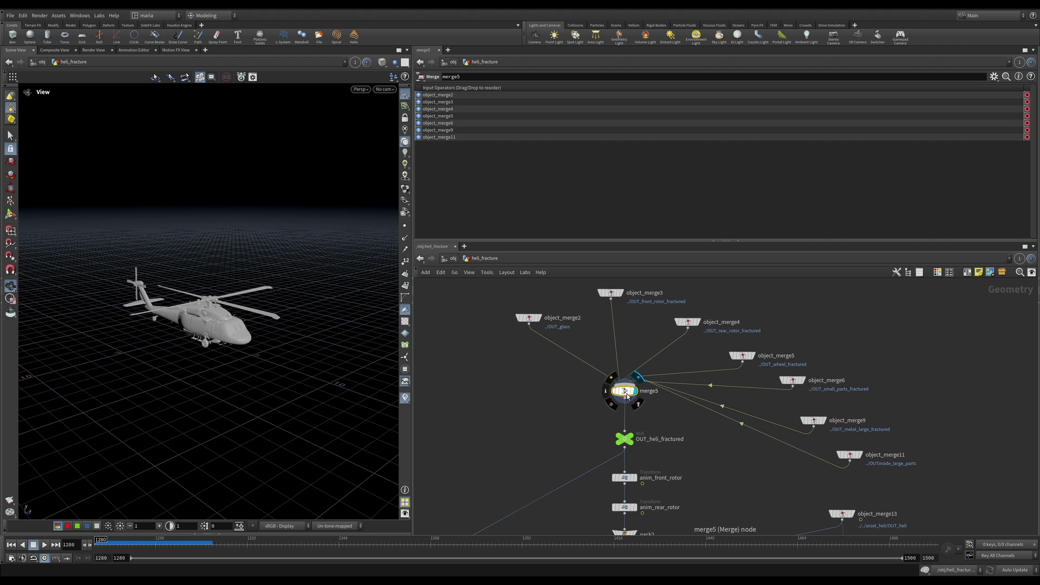
{"action": "left_click", "coordinate": [624, 438]}
{"action": "right_click_drag", "start_coordinate": [204, 339], "coordinate": [260, 346]}
{"action": "left_click_drag", "start_coordinate": [260, 346], "coordinate": [250, 307]}
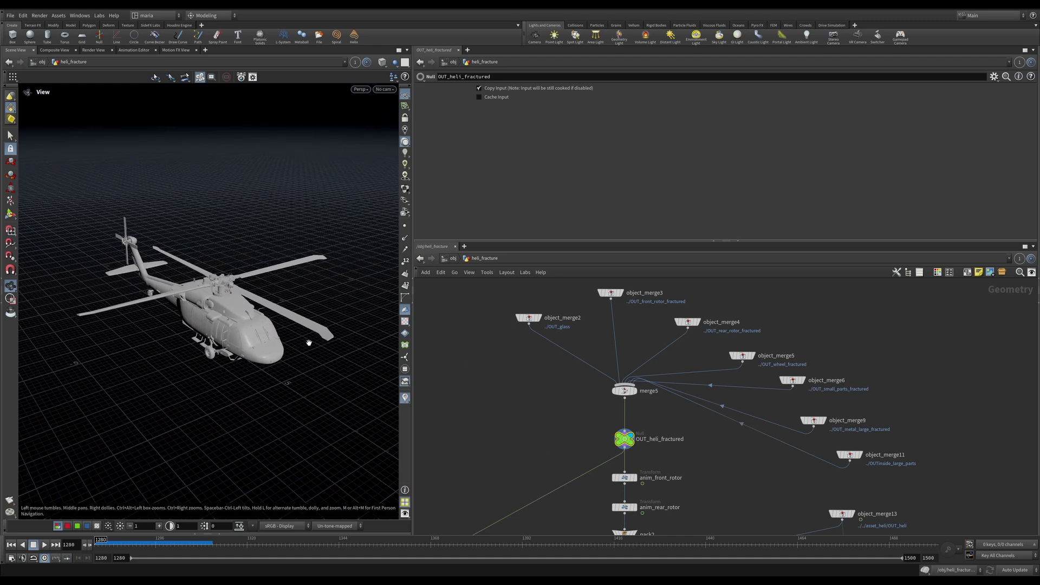
{"action": "left_click_drag", "start_coordinate": [313, 347], "coordinate": [280, 336]}
Display the anim_front_rotor transform, play back the main rotor's rotation and return to the start frame
{"action": "middle_click_drag", "start_coordinate": [566, 432], "coordinate": [580, 349]}
{"action": "scroll", "coordinate": [643, 412], "scroll_direction": "up", "scroll_amount": 3}
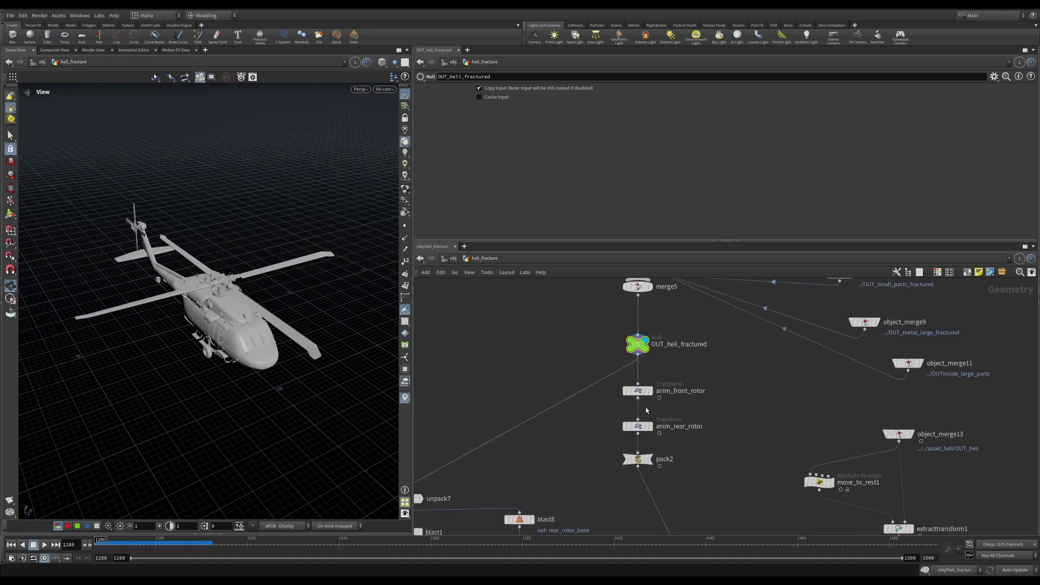
{"action": "left_click", "coordinate": [638, 388]}
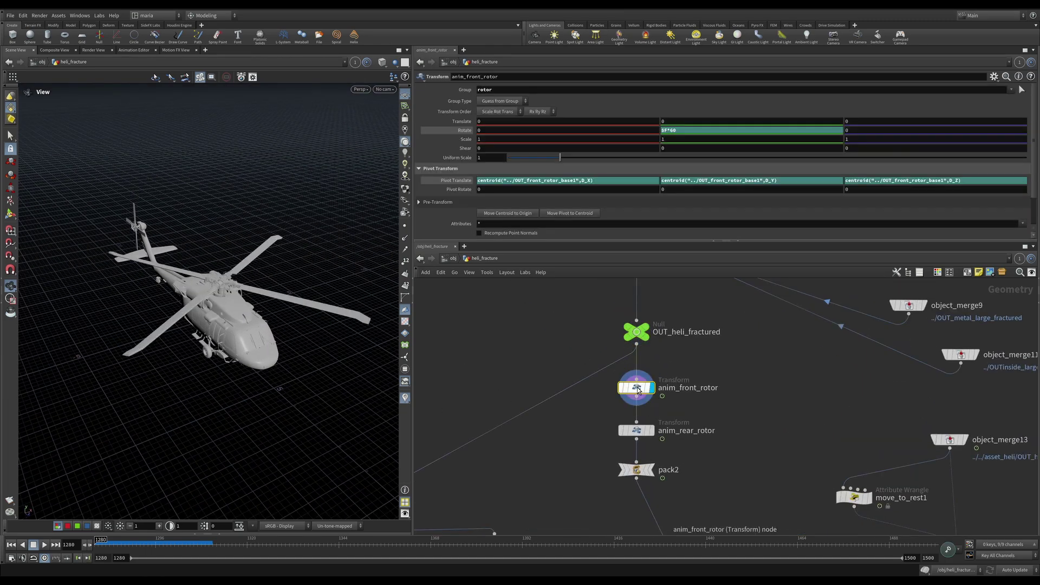
{"action": "mouse_move", "coordinate": [638, 389]}
{"action": "key", "text": "Up"}
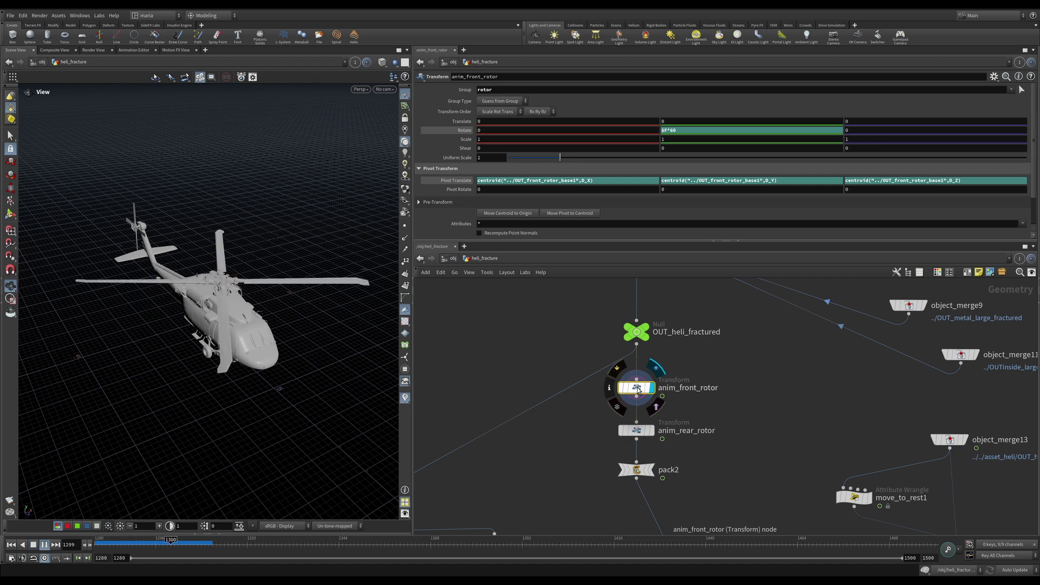
{"action": "key", "text": "ctrl+Up"}
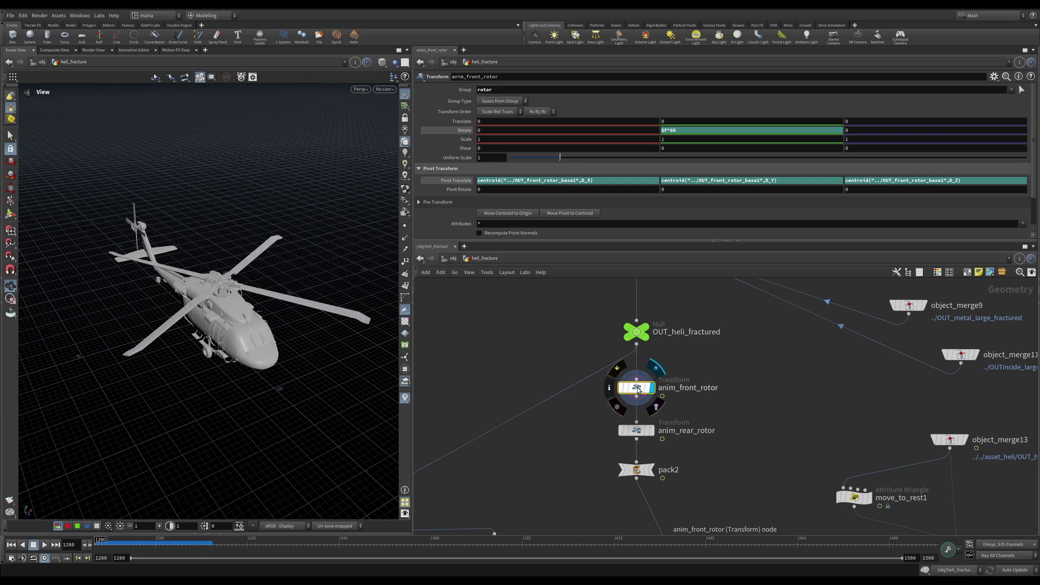
Display the OUT_front_rotor_base1 null and the OUT_rear_rotor_base1 null to inspect the rotor pivot sources
{"action": "scroll", "coordinate": [638, 389], "scroll_direction": "down", "scroll_amount": 1}
{"action": "middle_click_drag", "start_coordinate": [638, 390], "coordinate": [662, 343]}
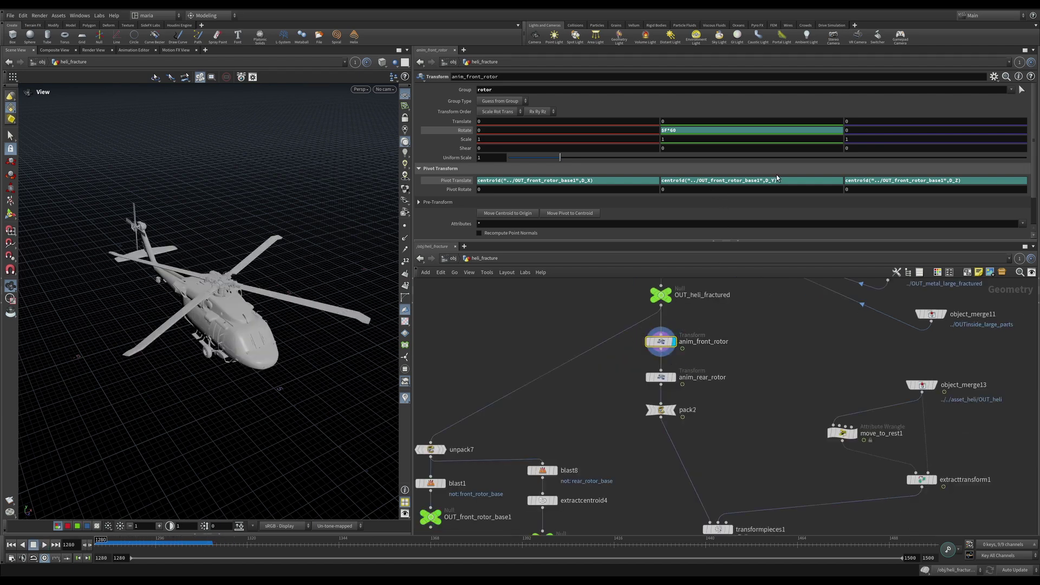
{"action": "middle_click_drag", "start_coordinate": [628, 371], "coordinate": [666, 324]}
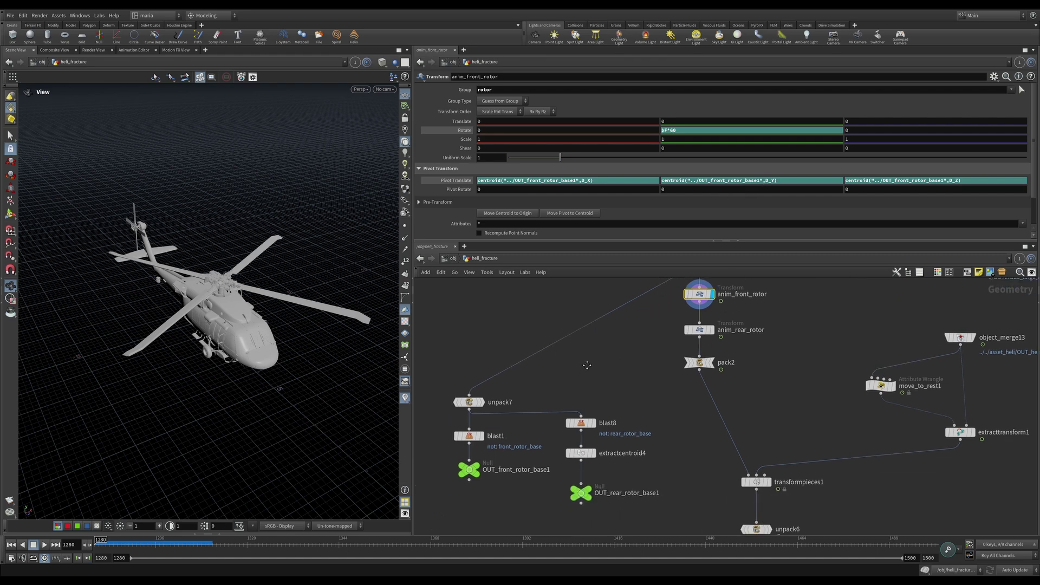
{"action": "left_click", "coordinate": [475, 466]}
{"action": "left_click", "coordinate": [466, 475]}
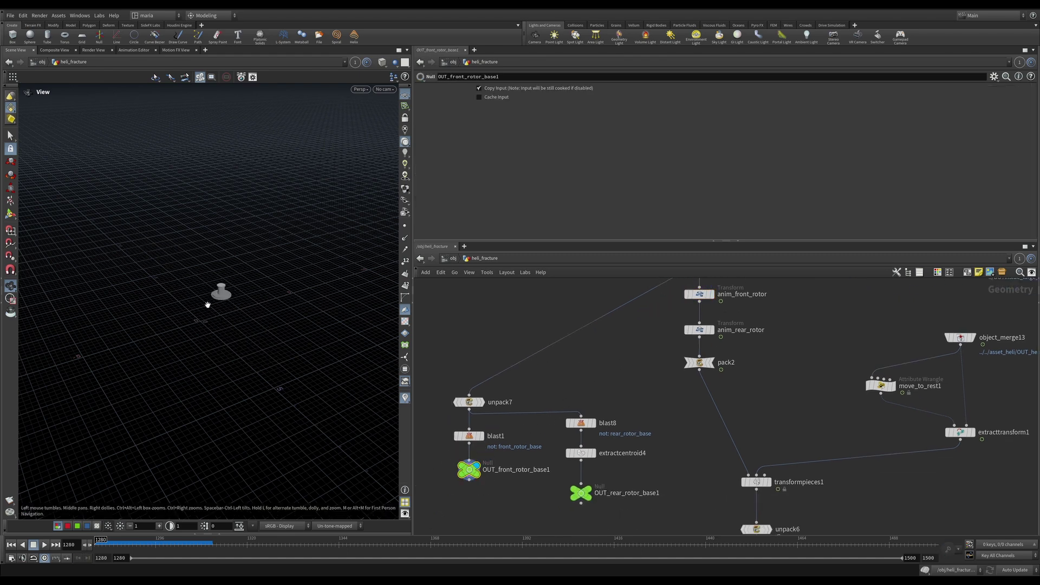
{"action": "left_click", "coordinate": [584, 496]}
{"action": "left_click", "coordinate": [583, 494]}
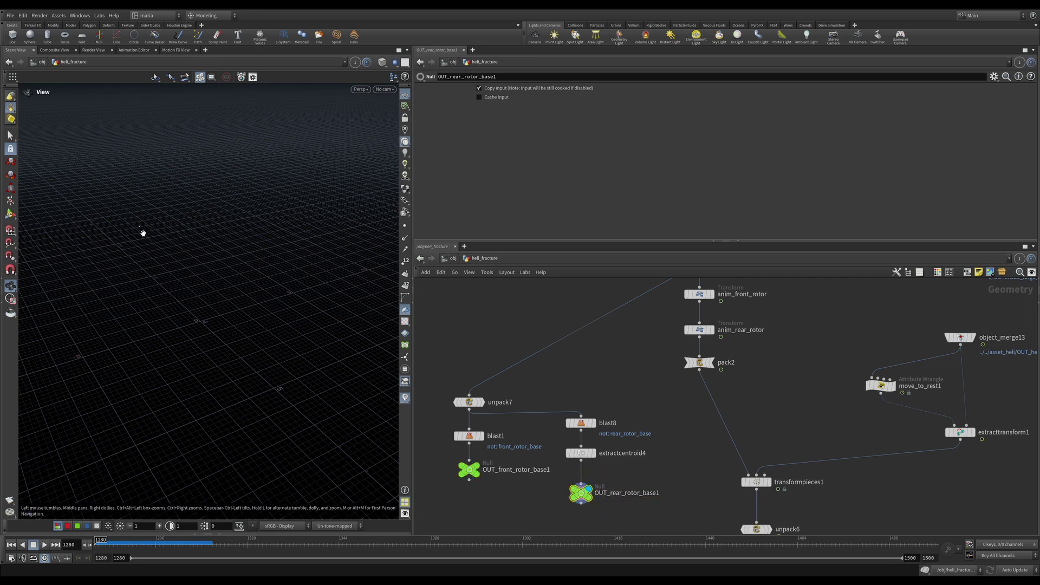
Template the blast8 node and inspect the rear rotor base around its extracted centroid
{"action": "left_click", "coordinate": [590, 422]}
{"action": "right_click_drag", "start_coordinate": [150, 238], "coordinate": [223, 171]}
{"action": "right_click_drag", "start_coordinate": [139, 211], "coordinate": [255, 151]}
{"action": "right_click_drag", "start_coordinate": [134, 232], "coordinate": [60, 306]}
{"action": "right_click_drag", "start_coordinate": [209, 238], "coordinate": [183, 358]}
Display anim_front_rotor and anim_rear_rotor in turn, play back the rear rotor's rotation and return to the start frame
{"action": "middle_click_drag", "start_coordinate": [726, 305], "coordinate": [721, 344]}
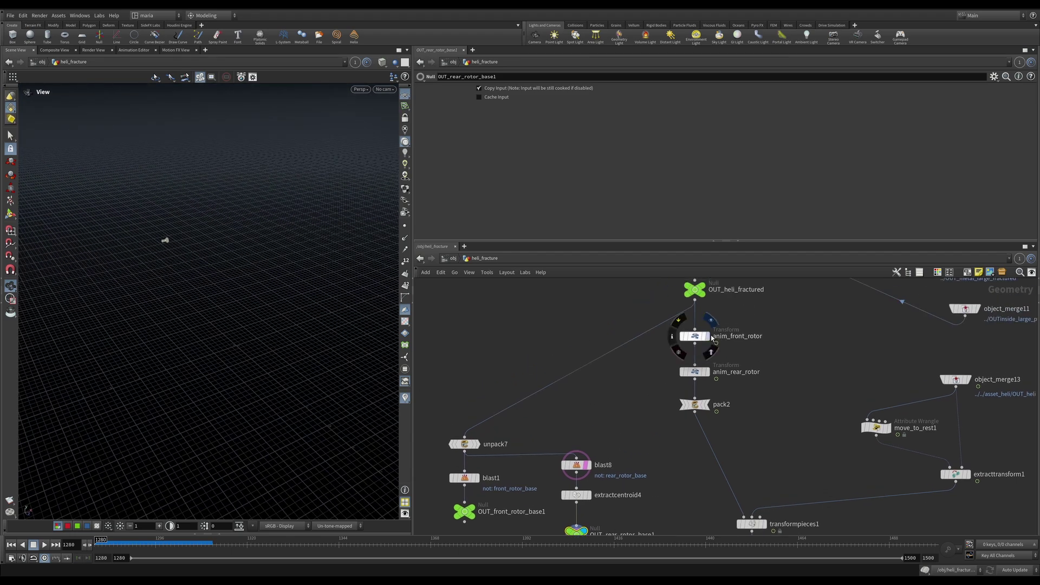
{"action": "left_click", "coordinate": [706, 336]}
{"action": "left_click", "coordinate": [695, 336]}
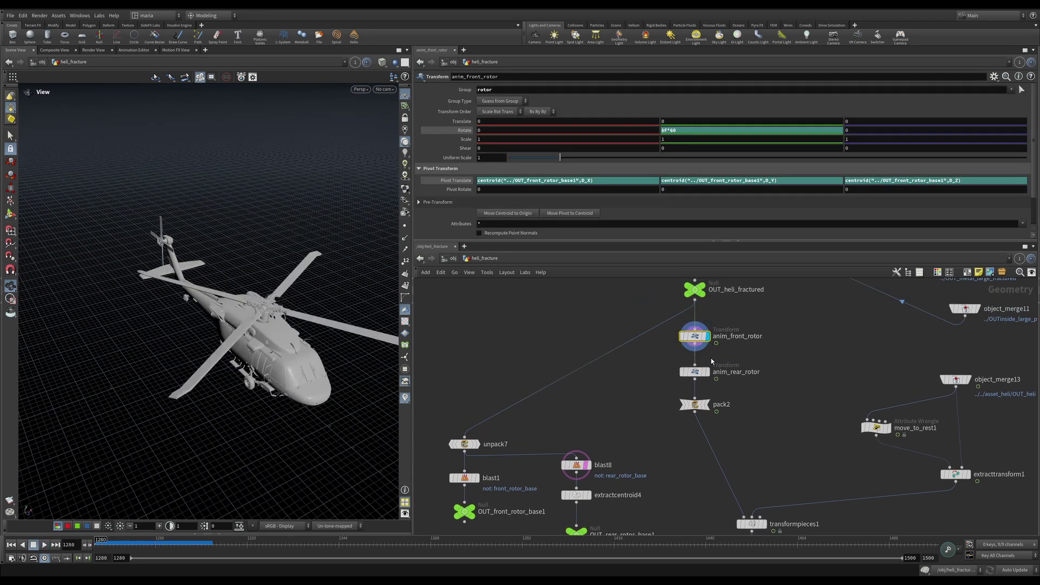
{"action": "left_click", "coordinate": [696, 375]}
{"action": "key", "text": "Up"}
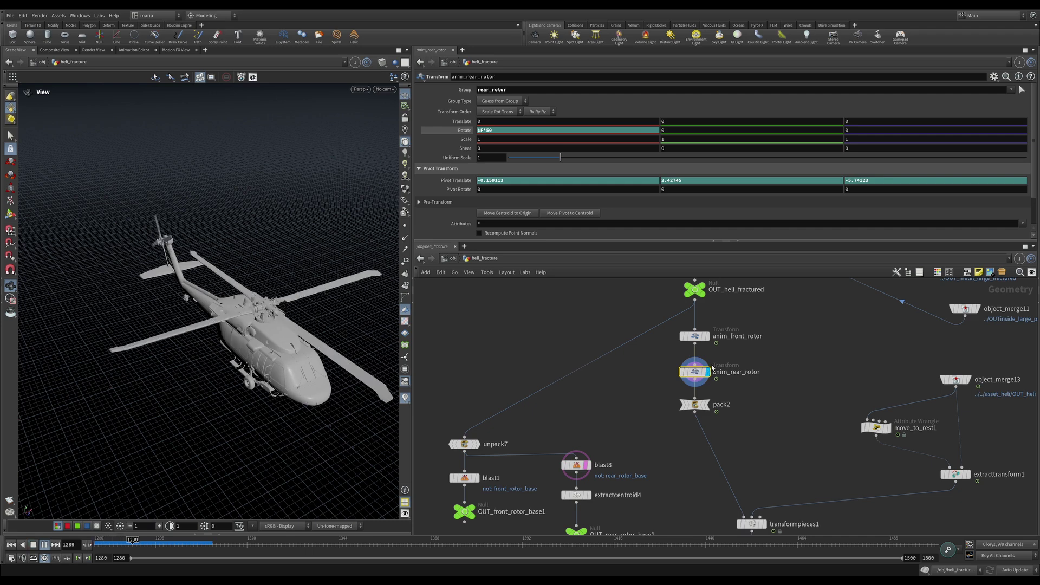
{"action": "key", "text": "ctrl+Up"}
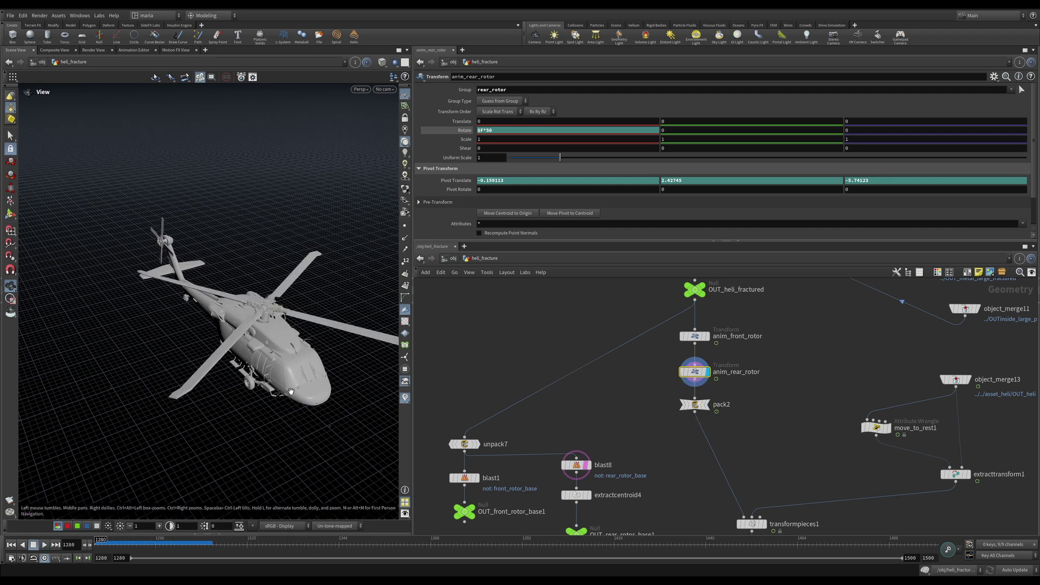
{"action": "mouse_move", "coordinate": [290, 390]}
{"action": "left_mouse_down"}
{"action": "mouse_move", "coordinate": [274, 358]}
{"action": "mouse_move", "coordinate": [298, 382]}
{"action": "mouse_move", "coordinate": [305, 376]}
{"action": "left_mouse_up"}
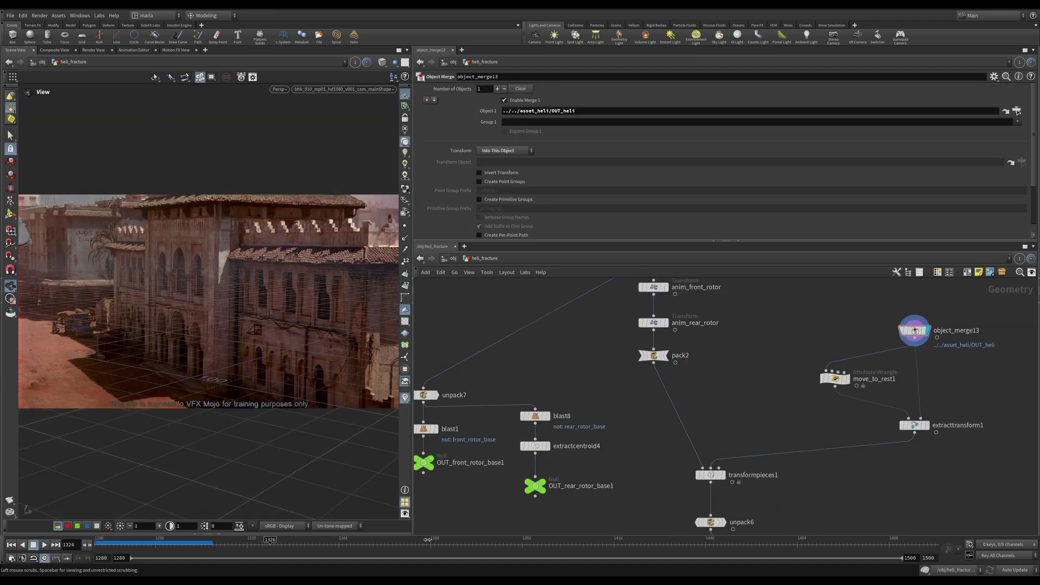
Hide the reference grid and scrub object_merge13's helicopter animation through the shot camera up to frame 1500
{"action": "left_click_drag", "start_coordinate": [427, 539], "coordinate": [517, 542]}
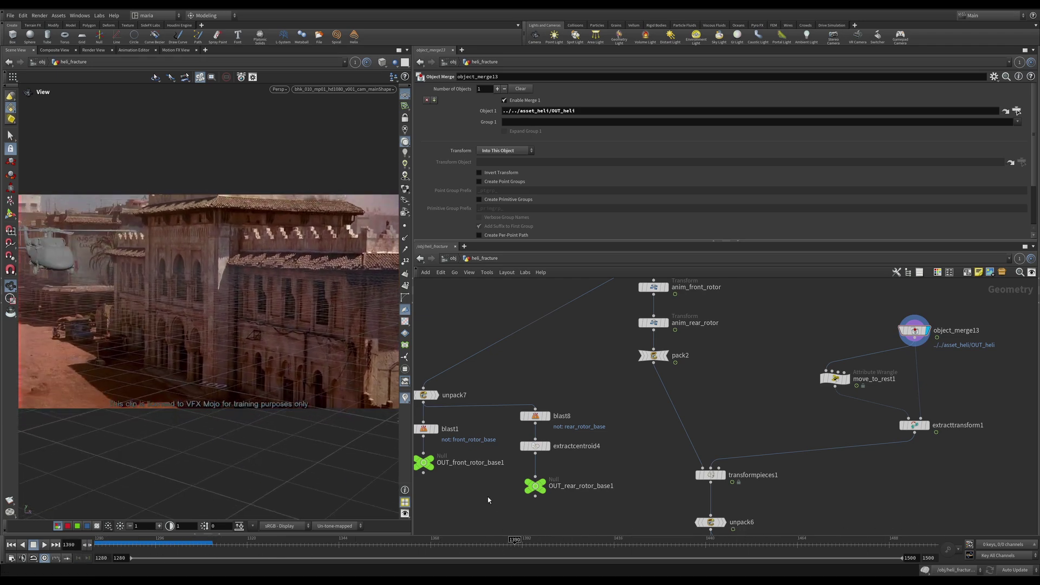
{"action": "left_click", "coordinate": [407, 97]}
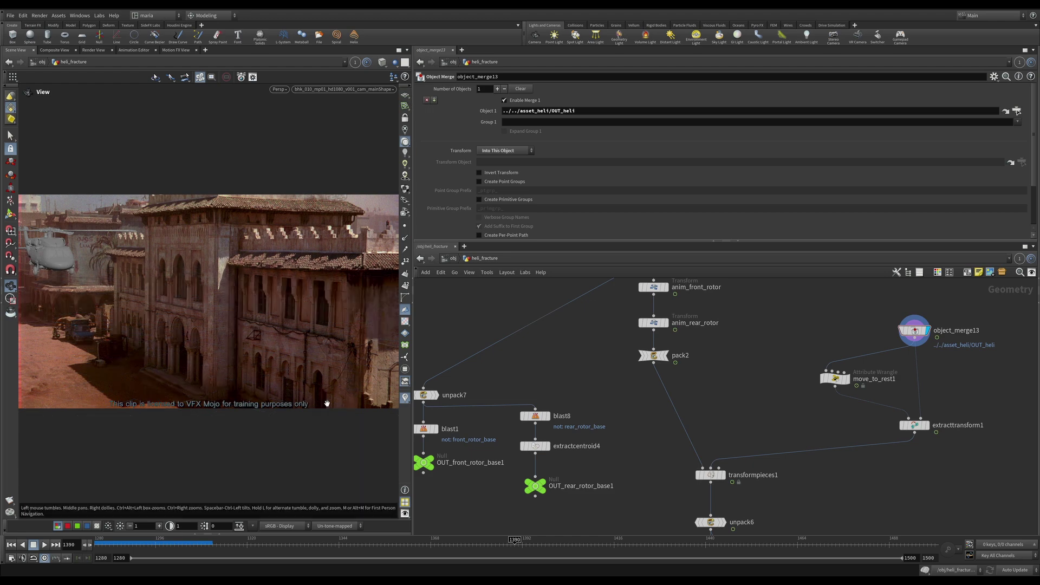
{"action": "left_click_drag", "start_coordinate": [151, 551], "coordinate": [728, 531]}
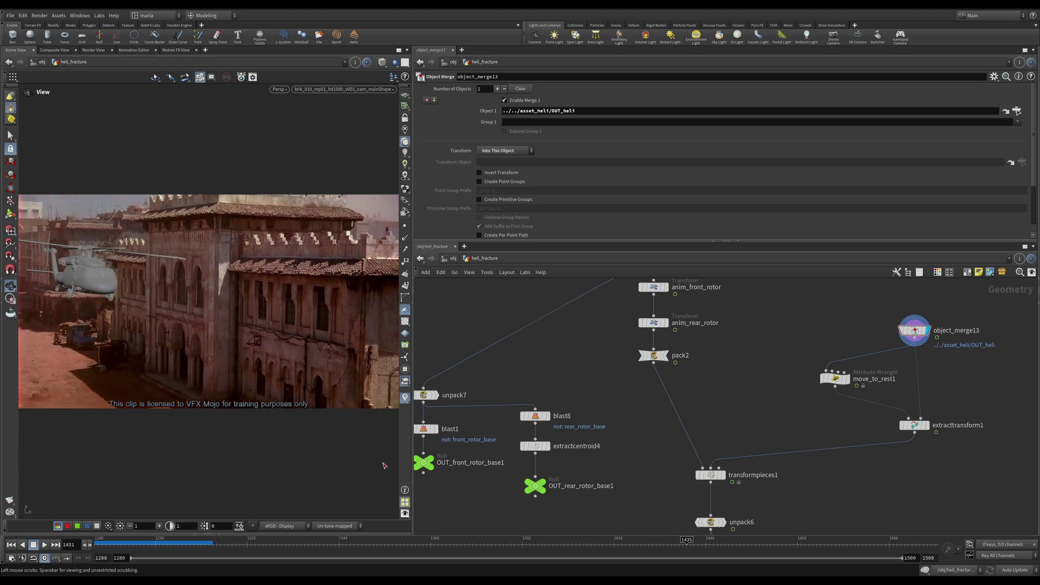
{"action": "left_click_drag", "start_coordinate": [106, 540], "coordinate": [957, 533]}
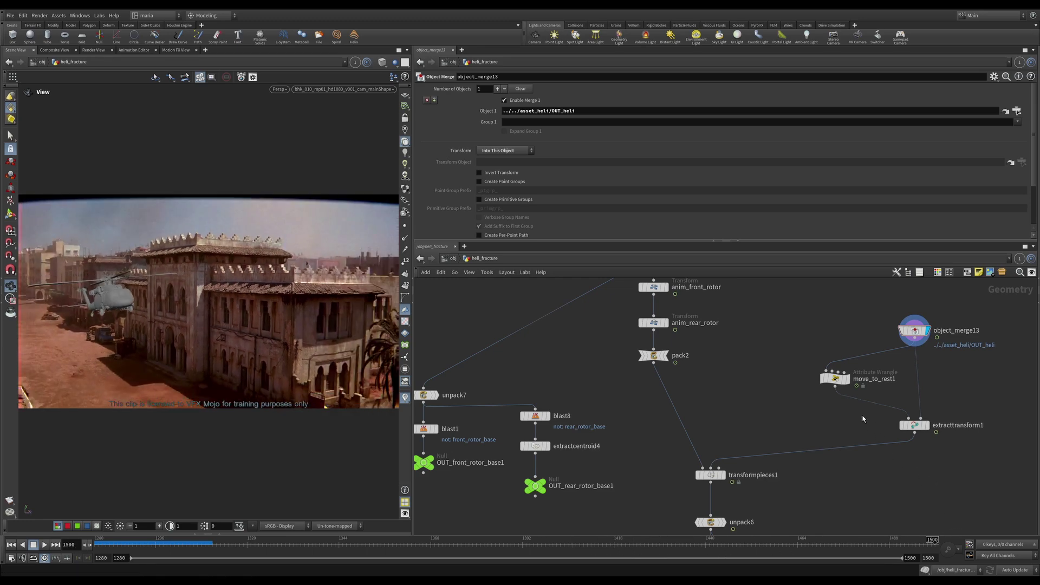
Display the extracttransform1 node and scrub the shot back to frame 1381
{"action": "middle_click_drag", "start_coordinate": [889, 407], "coordinate": [873, 403]}
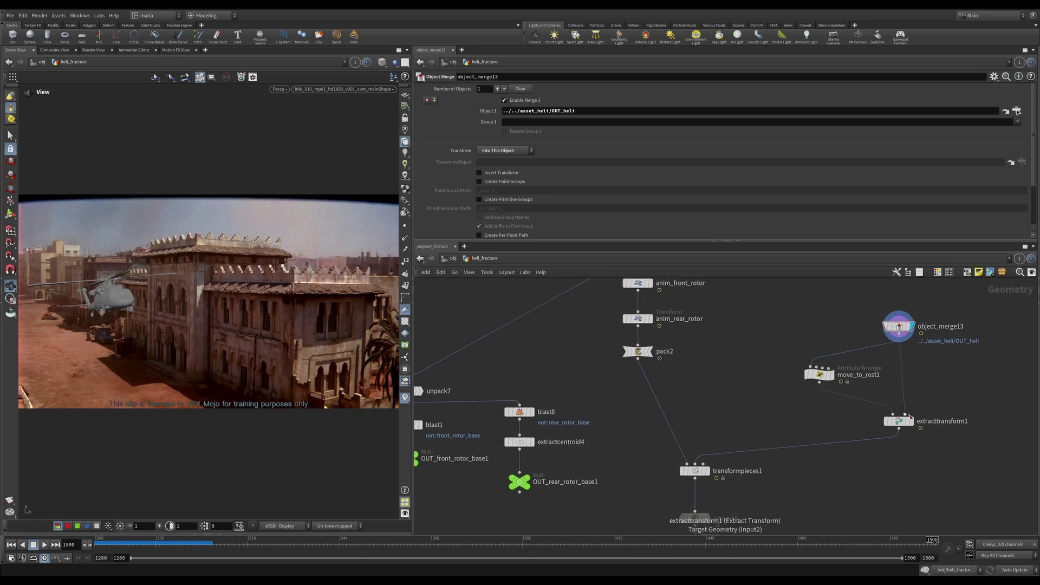
{"action": "left_click", "coordinate": [913, 405]}
{"action": "left_click", "coordinate": [905, 423]}
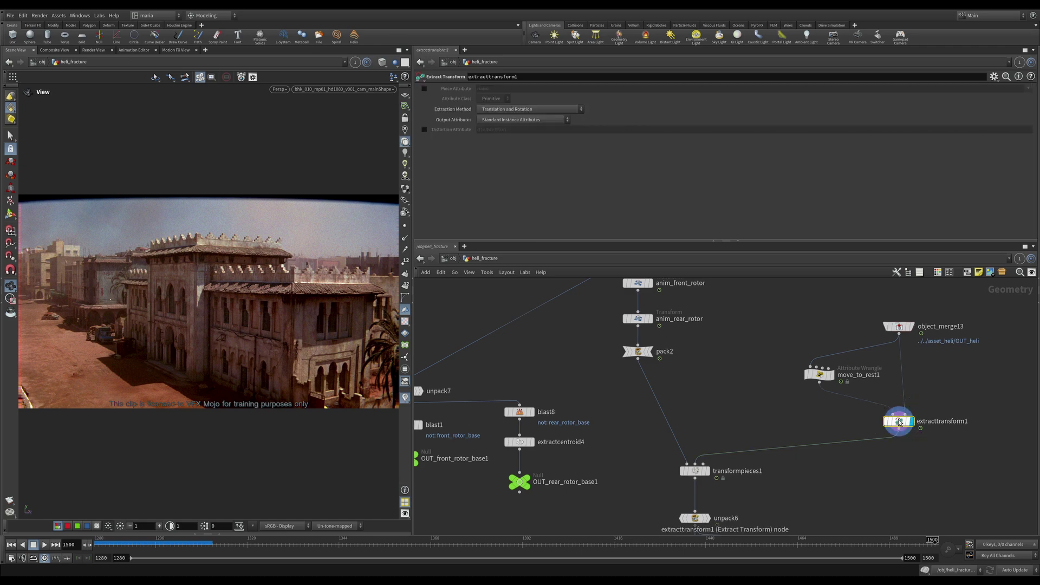
{"action": "mouse_move", "coordinate": [284, 546]}
{"action": "left_mouse_down"}
{"action": "mouse_move", "coordinate": [934, 566]}
{"action": "mouse_move", "coordinate": [422, 565]}
{"action": "mouse_move", "coordinate": [480, 566]}
{"action": "left_mouse_up"}
Frame the packed helicopter at pack2, and view the extracttransform1 output through the shot camera for comparison
{"action": "middle_click_drag", "start_coordinate": [719, 407], "coordinate": [702, 418]}
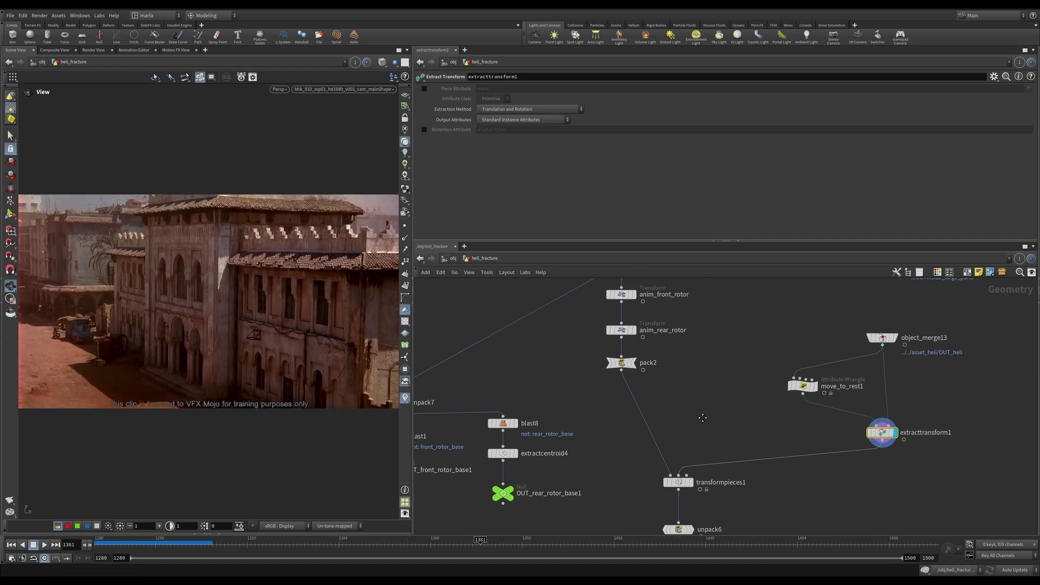
{"action": "left_click", "coordinate": [621, 364]}
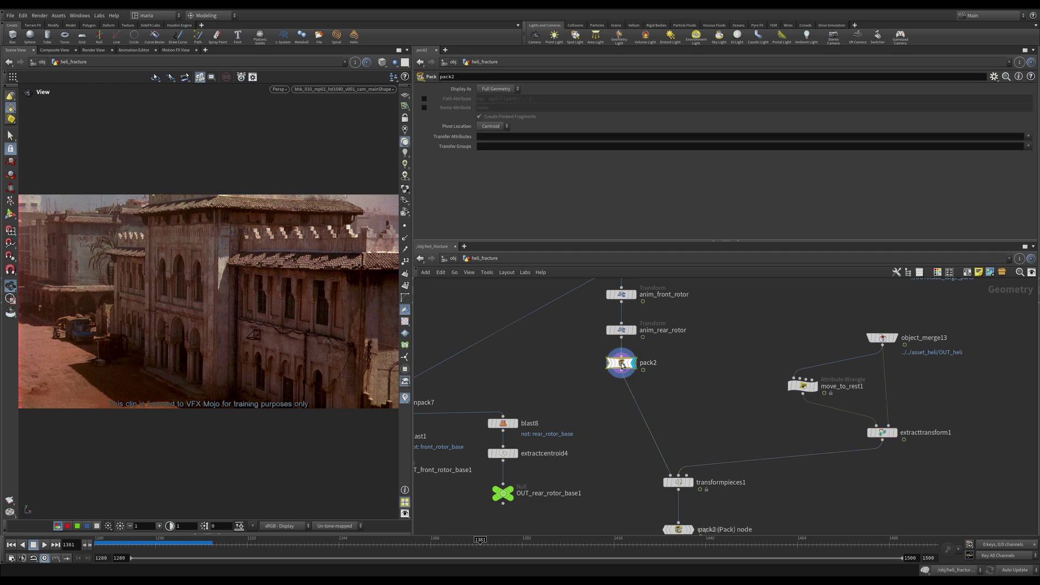
{"action": "key", "text": "g"}
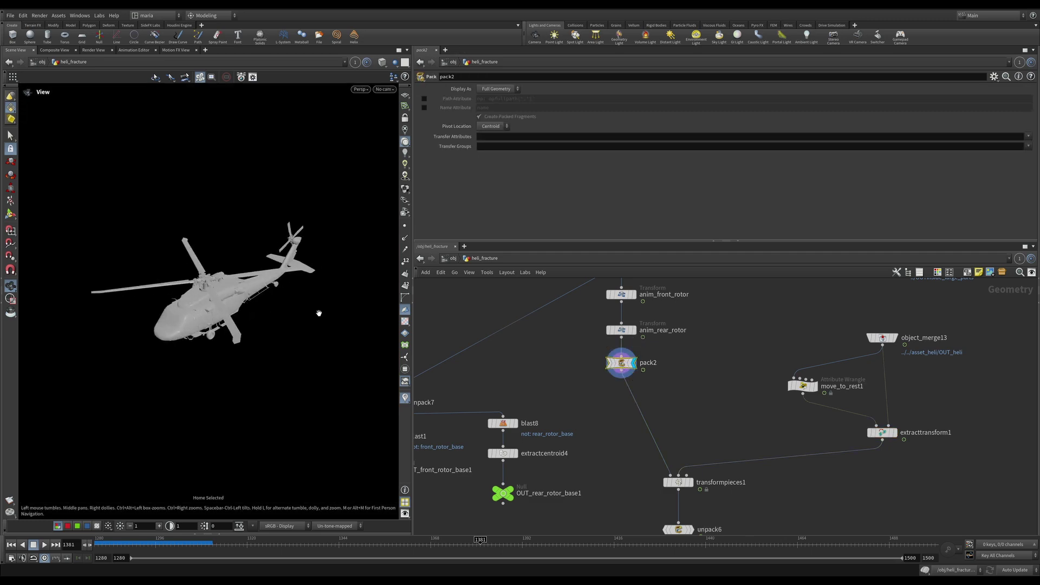
{"action": "left_click", "coordinate": [891, 433]}
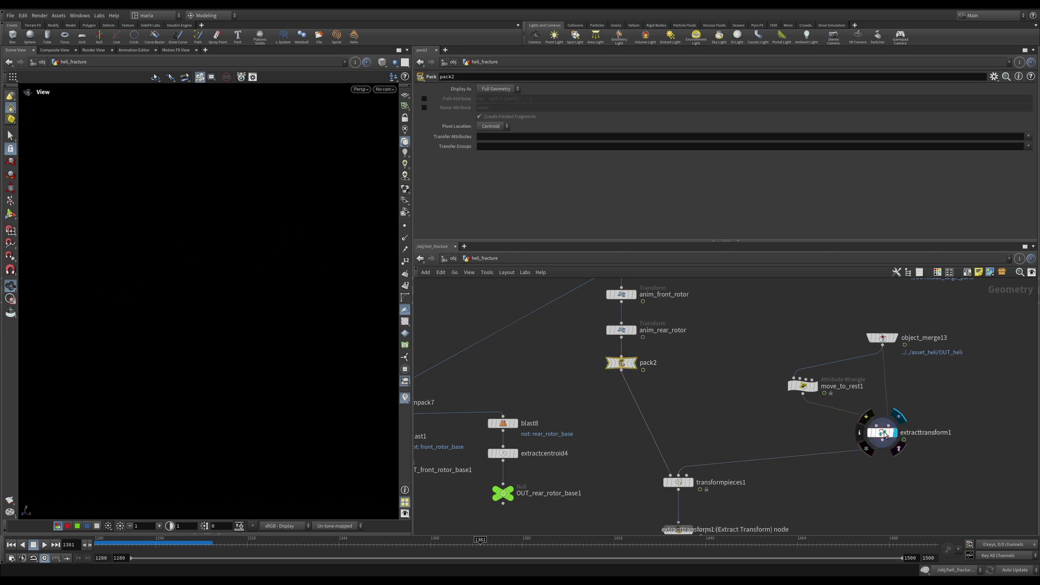
{"action": "left_click", "coordinate": [880, 432]}
{"action": "left_click", "coordinate": [383, 88]}
{"action": "left_click", "coordinate": [396, 137]}
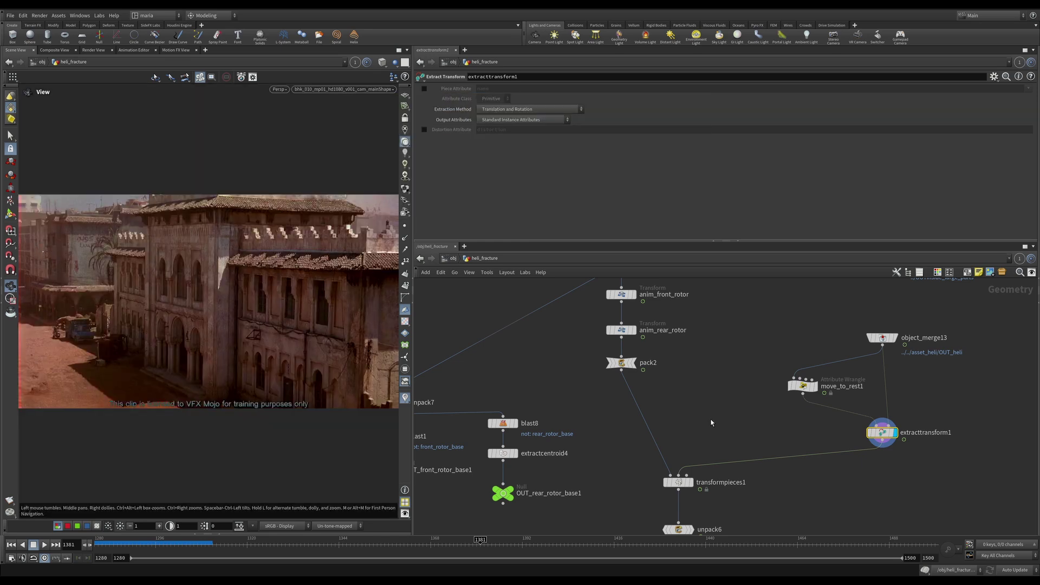
Display the transformpieces1 node and scrub its helicopter motion to frame 1458
{"action": "middle_click_drag", "start_coordinate": [711, 423], "coordinate": [739, 385]}
{"action": "left_click", "coordinate": [719, 445]}
{"action": "left_click", "coordinate": [709, 448]}
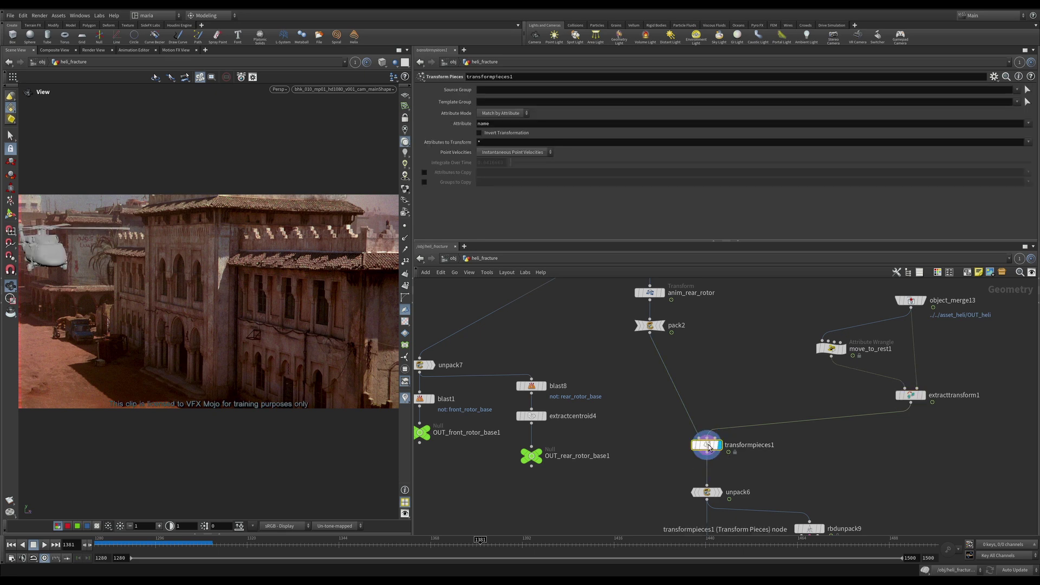
{"action": "left_click_drag", "start_coordinate": [480, 541], "coordinate": [773, 562]}
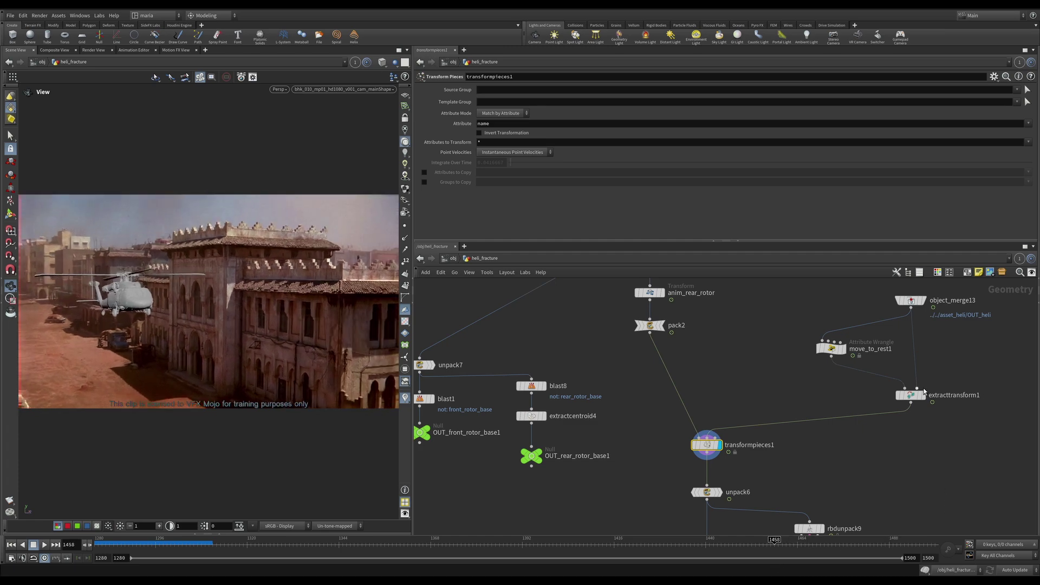
Template object_merge13 over the transformpieces1 result and scrub back to frame 1378 to compare their motion
{"action": "mouse_move", "coordinate": [918, 300]}
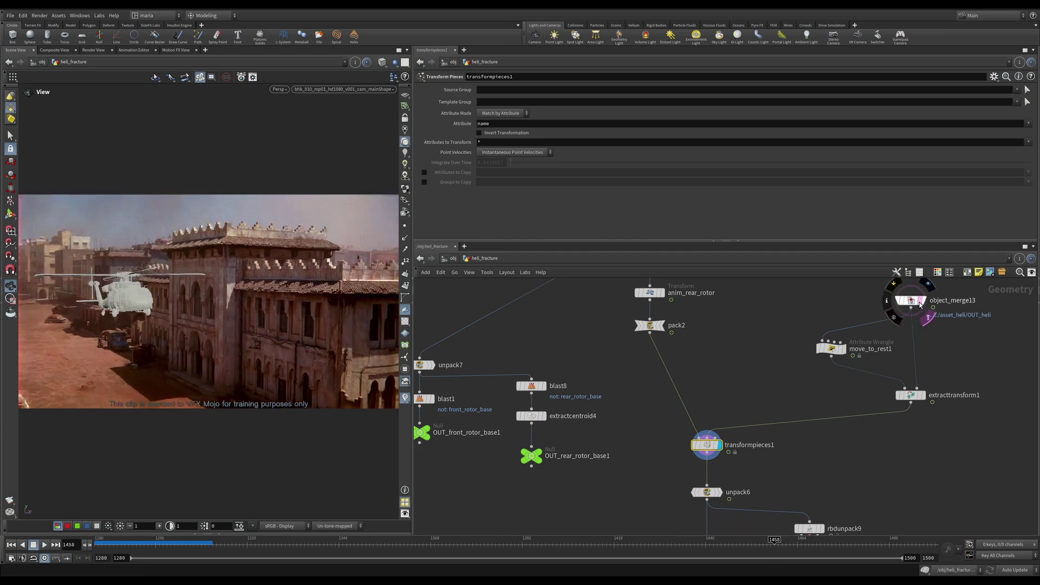
{"action": "left_click", "coordinate": [927, 317]}
{"action": "left_click", "coordinate": [722, 546]}
{"action": "left_click_drag", "start_coordinate": [723, 547], "coordinate": [469, 564]}
Display the unpack6 node and examine its geometry information, including packed pieces and primitive groups
{"action": "middle_click_drag", "start_coordinate": [657, 476], "coordinate": [635, 457]}
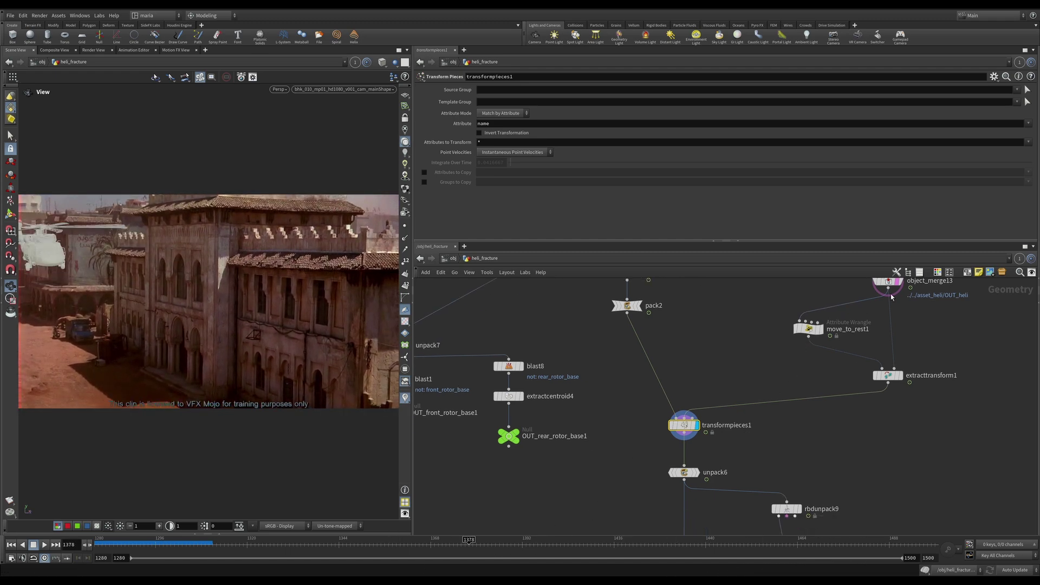
{"action": "middle_click_drag", "start_coordinate": [755, 476], "coordinate": [769, 417]}
{"action": "left_click", "coordinate": [700, 414]}
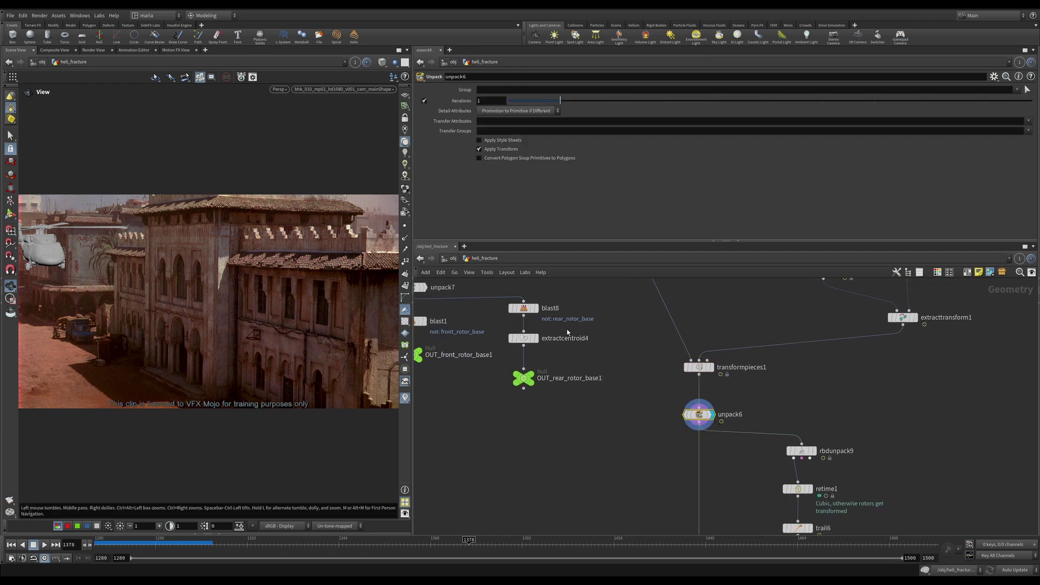
{"action": "middle_click", "coordinate": [697, 413]}
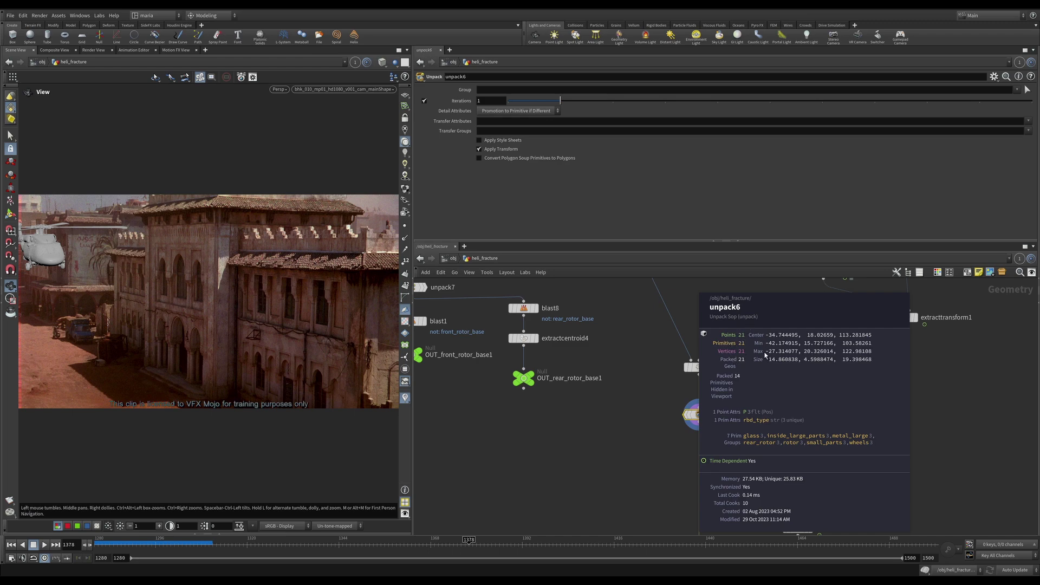
Display the OUT_heli_fractured_animated null and move it slightly closer to unpack6 in the network
{"action": "middle_click_drag", "start_coordinate": [792, 402], "coordinate": [749, 322]}
{"action": "left_click", "coordinate": [656, 477]}
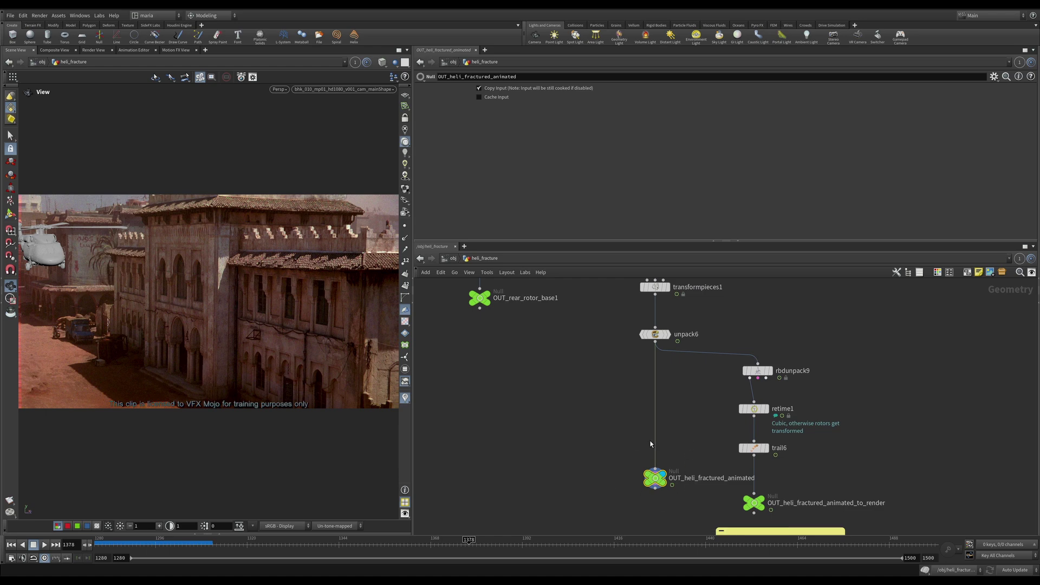
{"action": "mouse_move", "coordinate": [659, 480]}
{"action": "left_mouse_down"}
{"action": "mouse_move", "coordinate": [659, 449]}
{"action": "mouse_move", "coordinate": [659, 469]}
{"action": "left_mouse_up"}
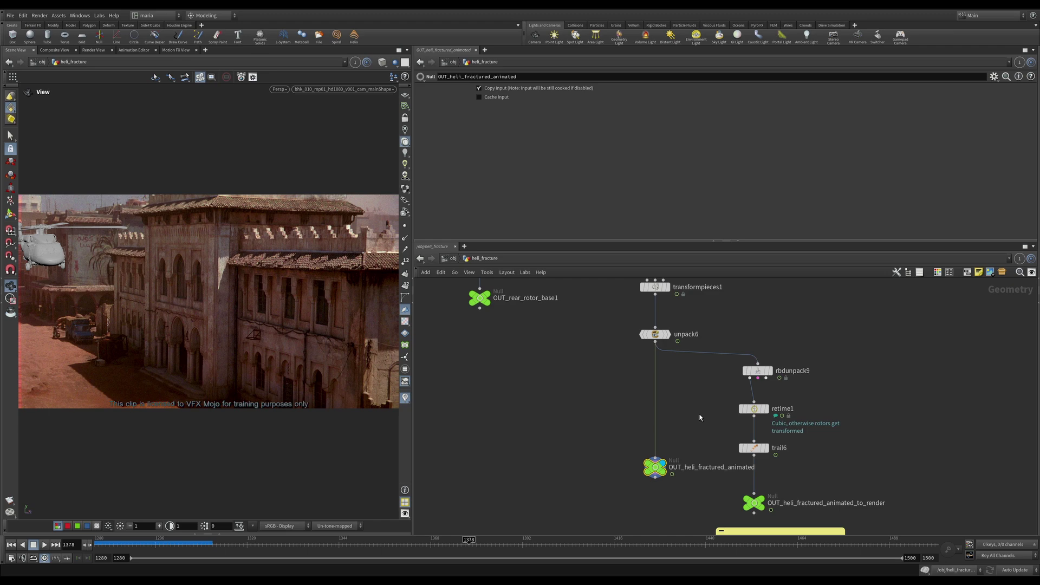
Scrub the OUT_heli_fractured_animated result to frame 1428 and back to frame 1393 to check the helicopter's motion
{"action": "middle_click_drag", "start_coordinate": [699, 417], "coordinate": [698, 400]}
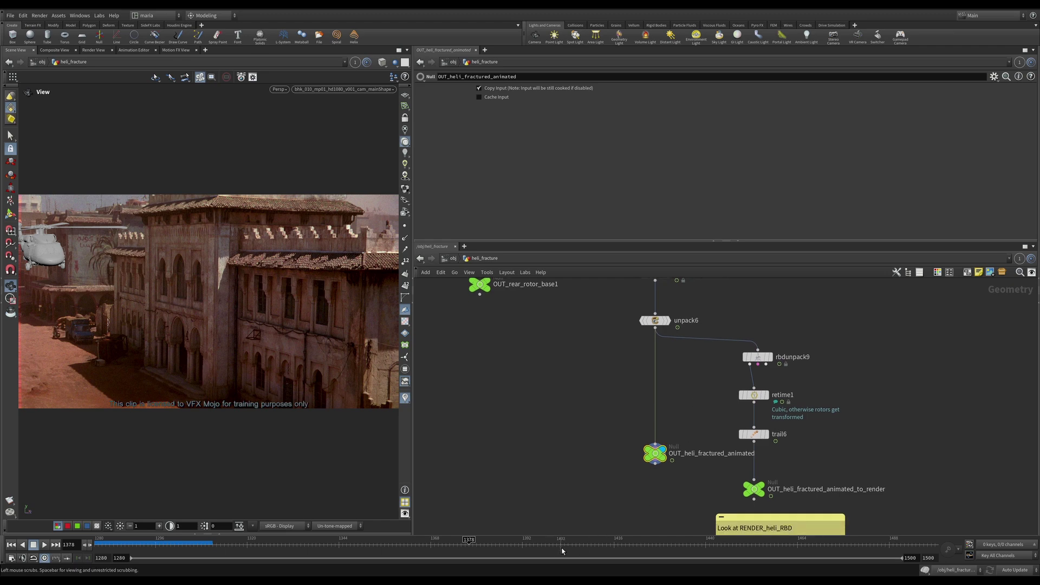
{"action": "left_click", "coordinate": [661, 551]}
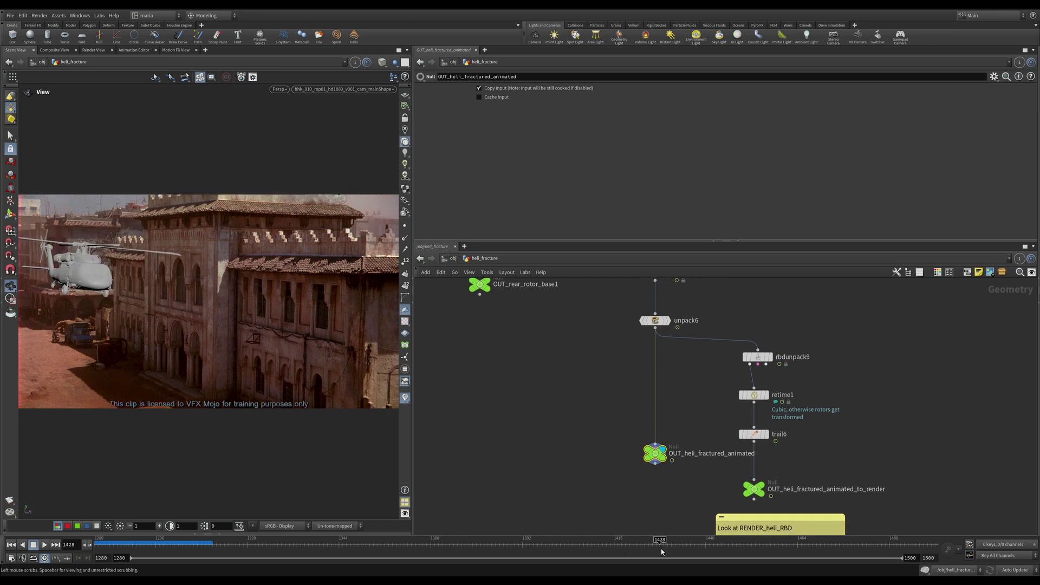
{"action": "mouse_move", "coordinate": [662, 550]}
{"action": "left_mouse_down"}
{"action": "mouse_move", "coordinate": [114, 555]}
{"action": "mouse_move", "coordinate": [526, 550]}
{"action": "left_mouse_up"}
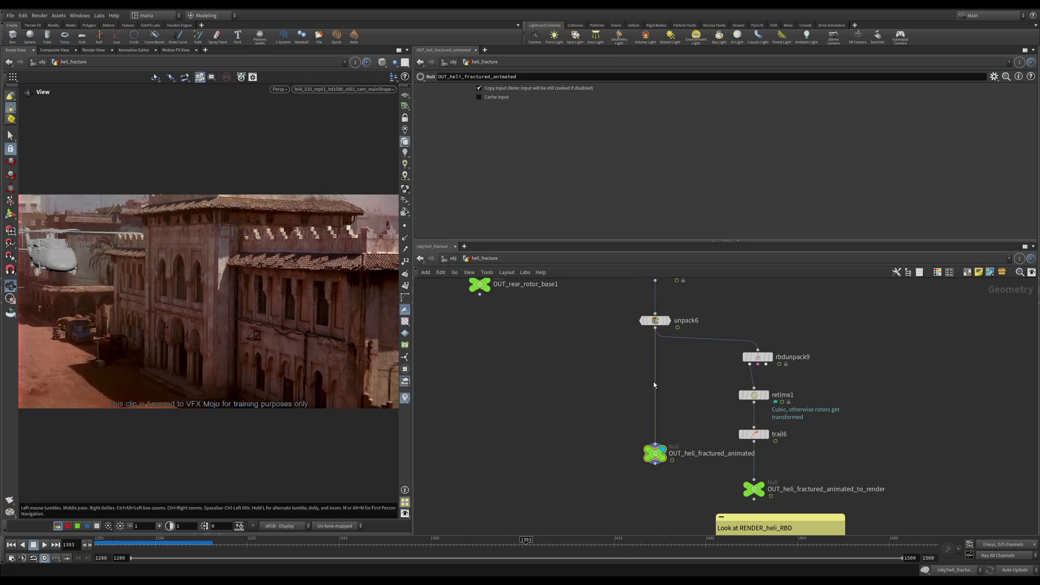
Display rbdunpack9 followed by retime1, and enlarge the parameter area to show all of the retime settings
{"action": "left_click", "coordinate": [769, 357]}
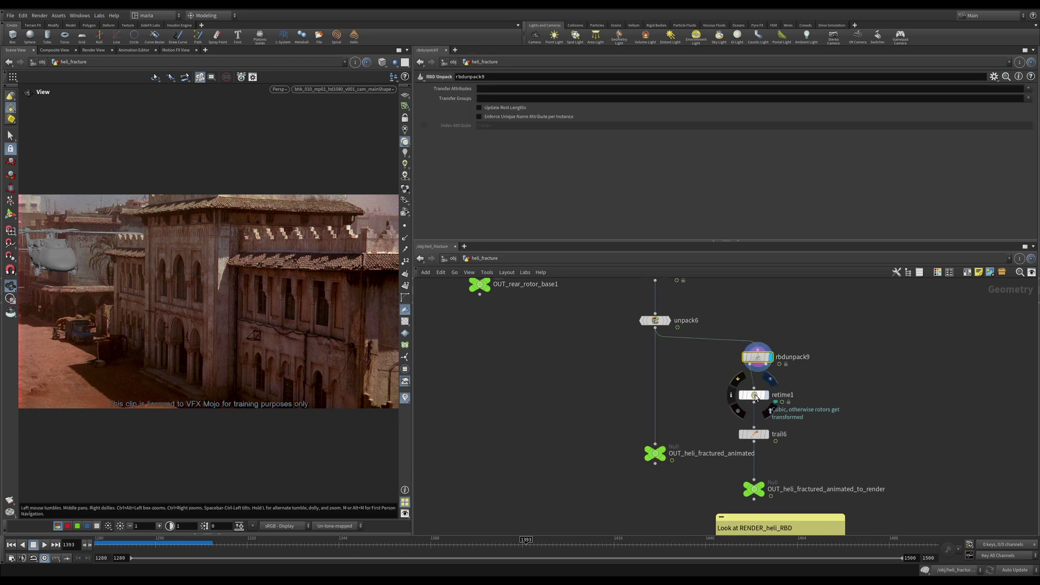
{"action": "left_click", "coordinate": [754, 396]}
{"action": "left_click_drag", "start_coordinate": [578, 243], "coordinate": [547, 306]}
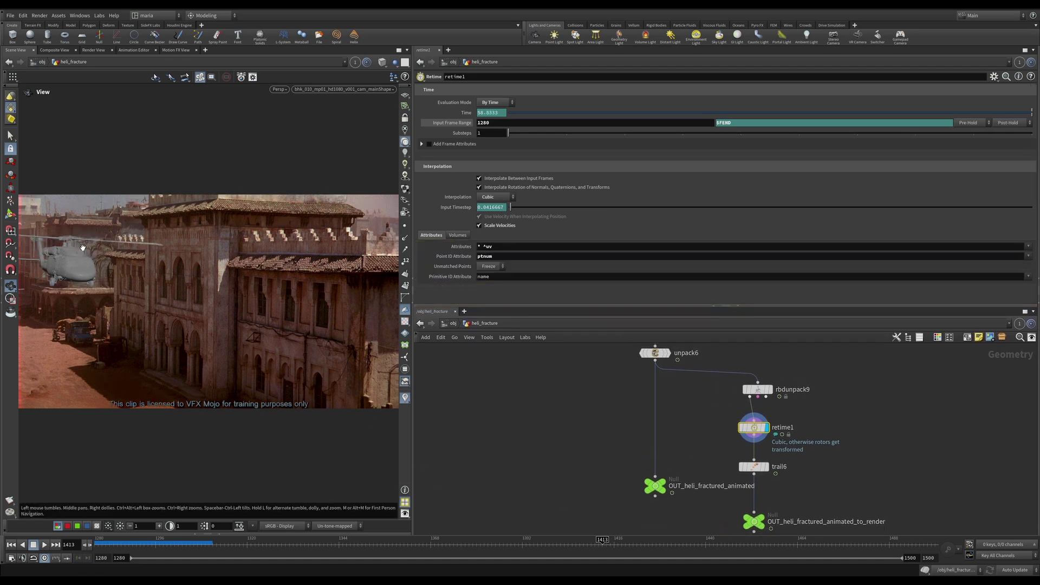
Frame the retimed helicopter in the Top view and scrub to frame 1413 to look down on the rotor
{"action": "left_click_drag", "start_coordinate": [77, 262], "coordinate": [87, 341]}
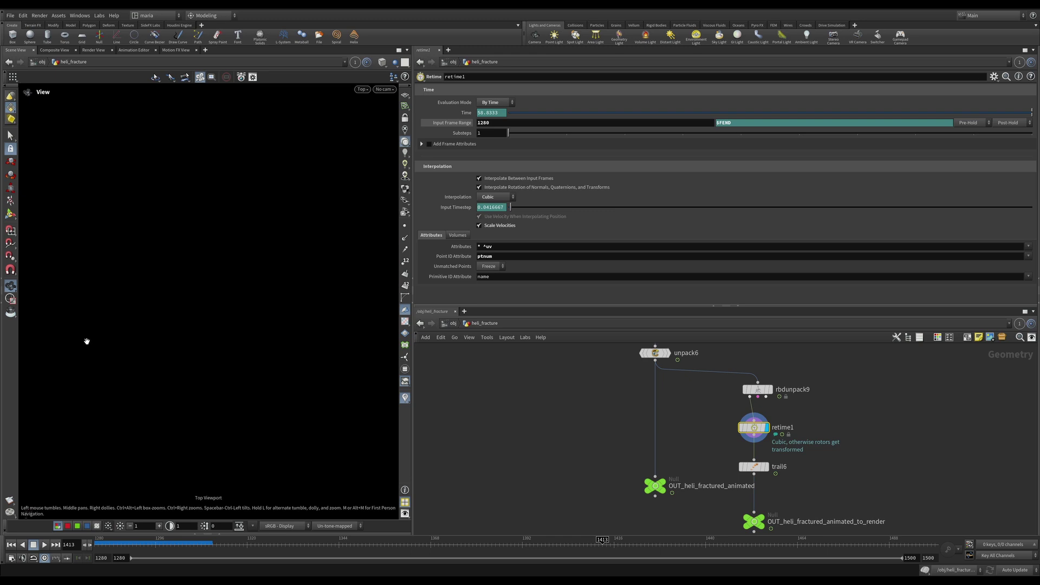
{"action": "key", "text": "g"}
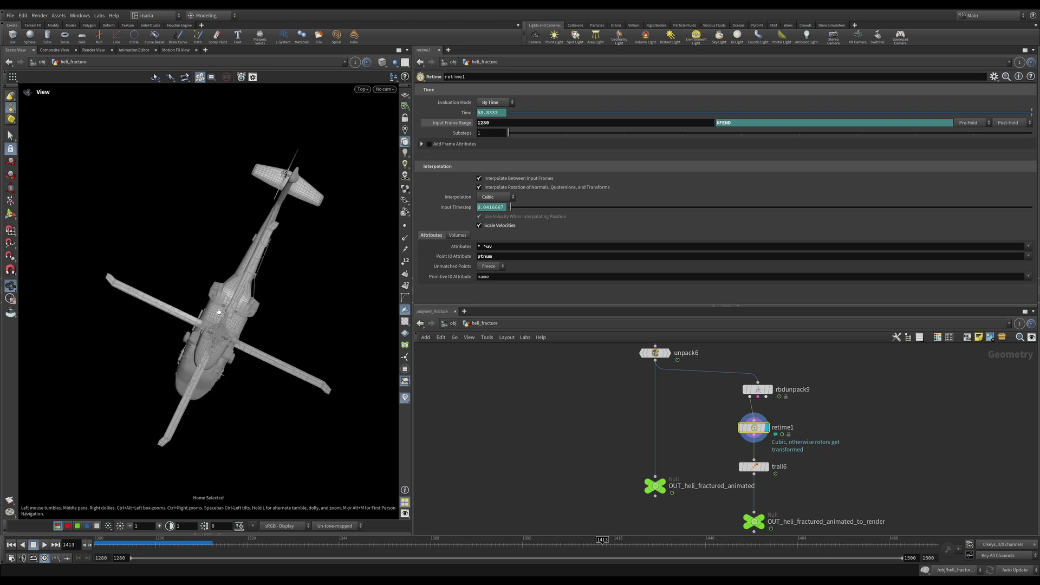
{"action": "left_click_drag", "start_coordinate": [567, 548], "coordinate": [596, 548]}
Inspect the rbdunpack9 node, and return to the retime1 settings and its comment about cubic interpolation
{"action": "mouse_move", "coordinate": [757, 430]}
{"action": "left_click", "coordinate": [758, 390]}
{"action": "middle_click", "coordinate": [761, 393]}
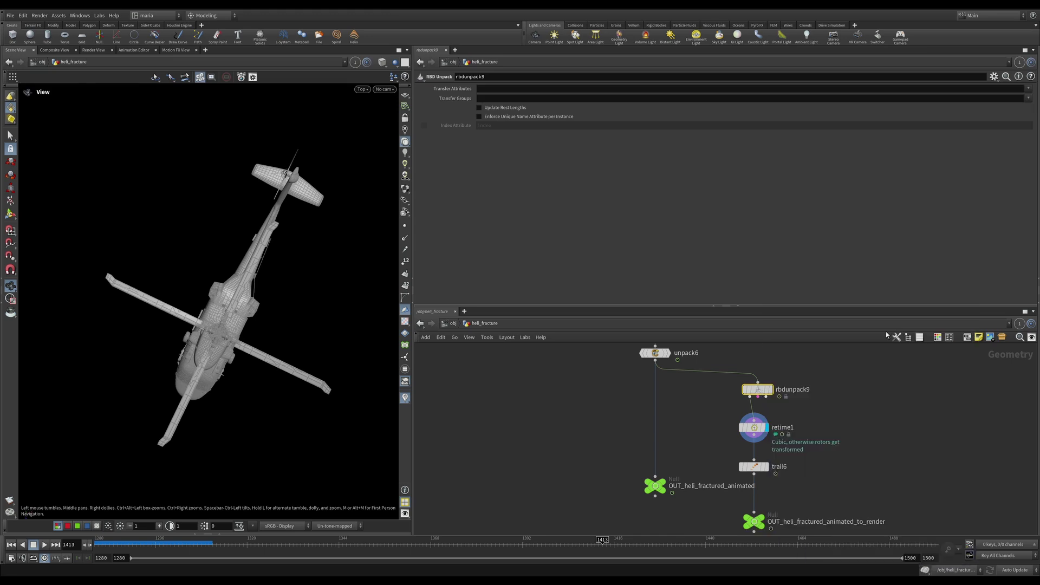
{"action": "left_click", "coordinate": [753, 428]}
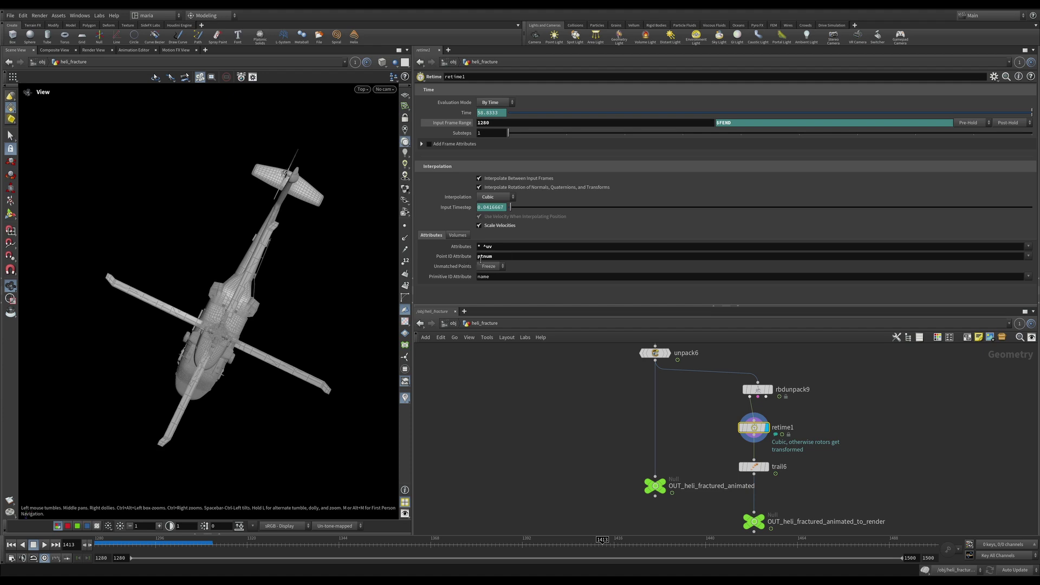
{"action": "scroll", "coordinate": [795, 460], "scroll_direction": "up", "scroll_amount": 3}
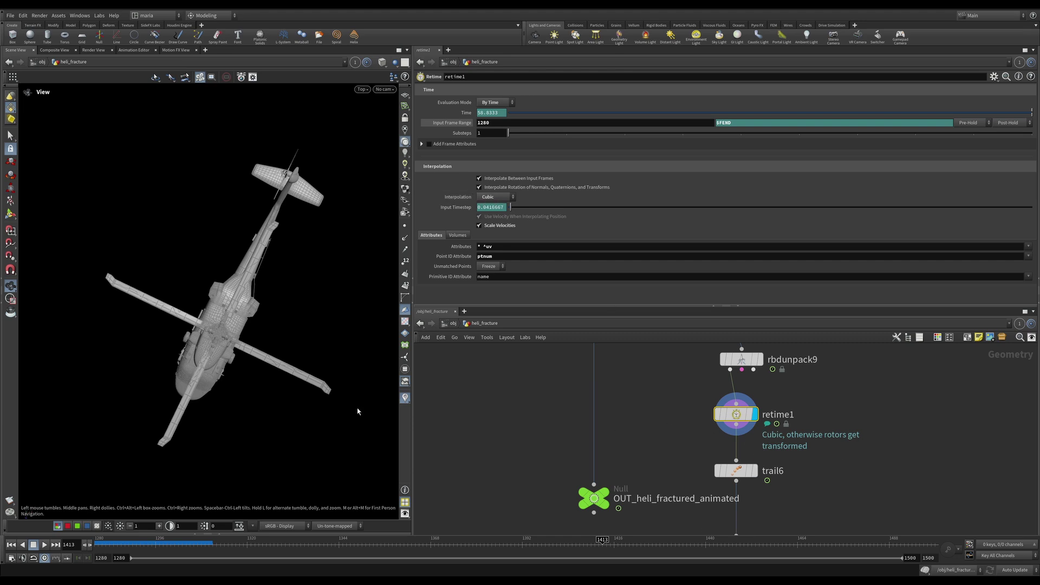
Disable integer frame values in the global animation options and set the playback step to 0.1
{"action": "left_click", "coordinate": [12, 558]}
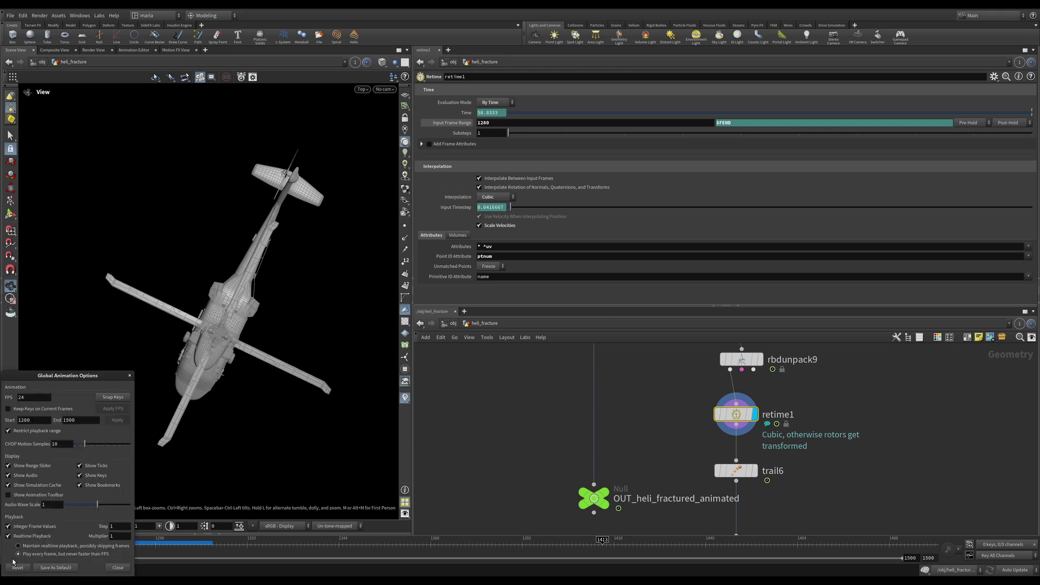
{"action": "left_click_drag", "start_coordinate": [64, 372], "coordinate": [107, 344]}
{"action": "left_click", "coordinate": [23, 557]}
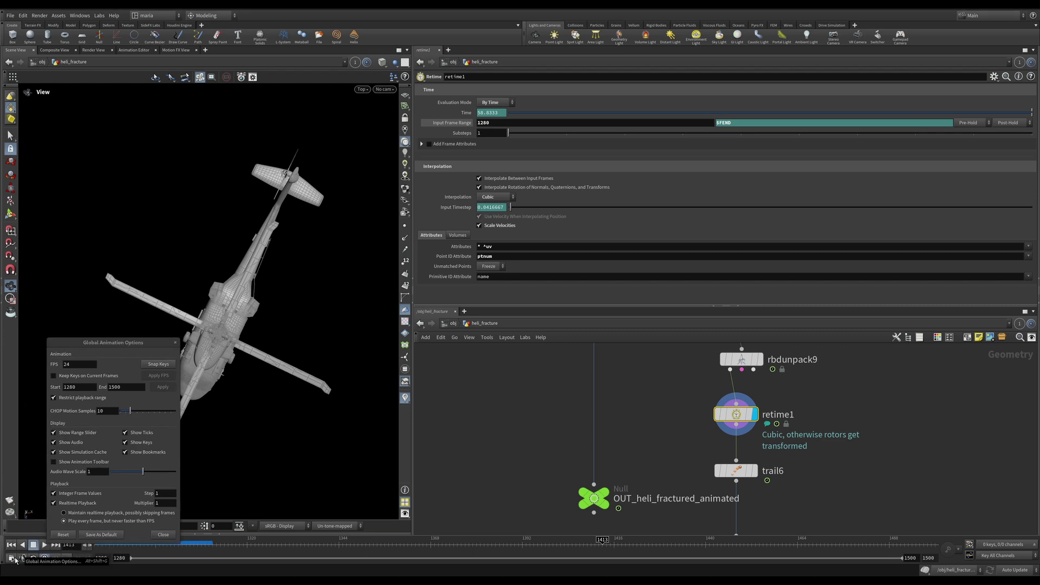
{"action": "left_click", "coordinate": [53, 493]}
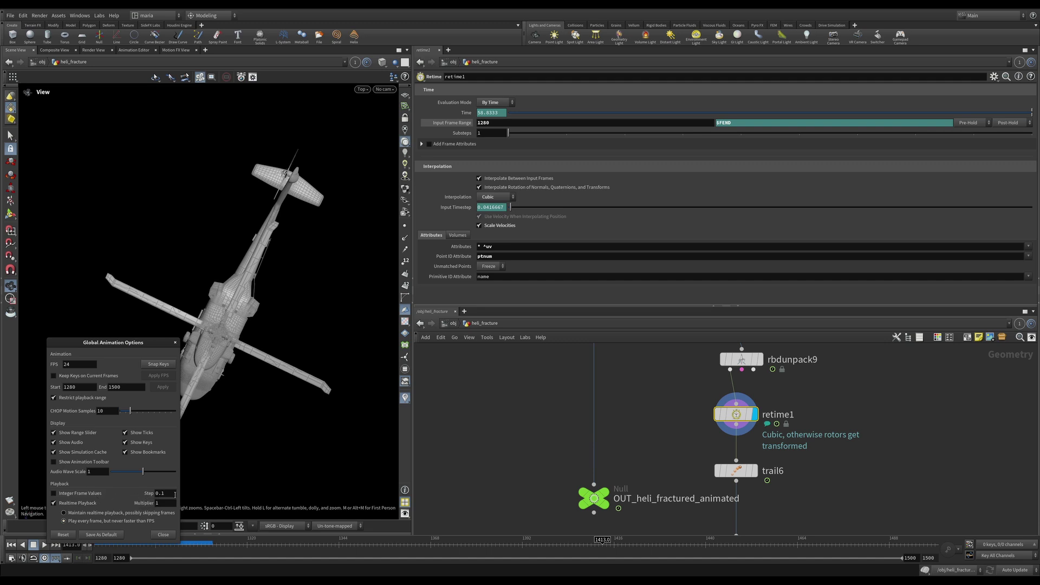
{"action": "left_click", "coordinate": [175, 342]}
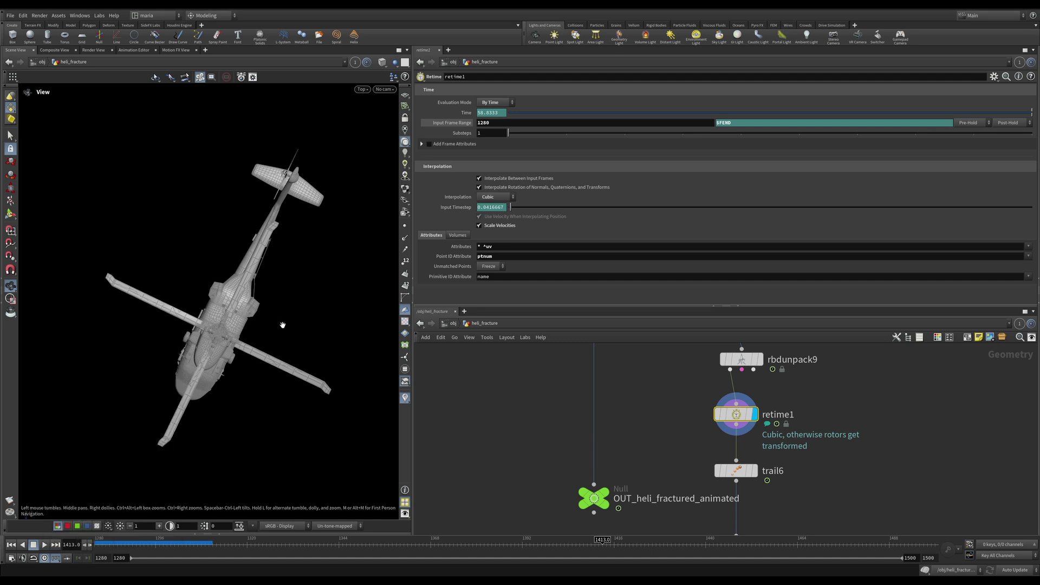
Advance in subframes from 1413 to 1413.6 to examine the rotor rotation under Cubic interpolation
{"action": "key", "text": "Right"}
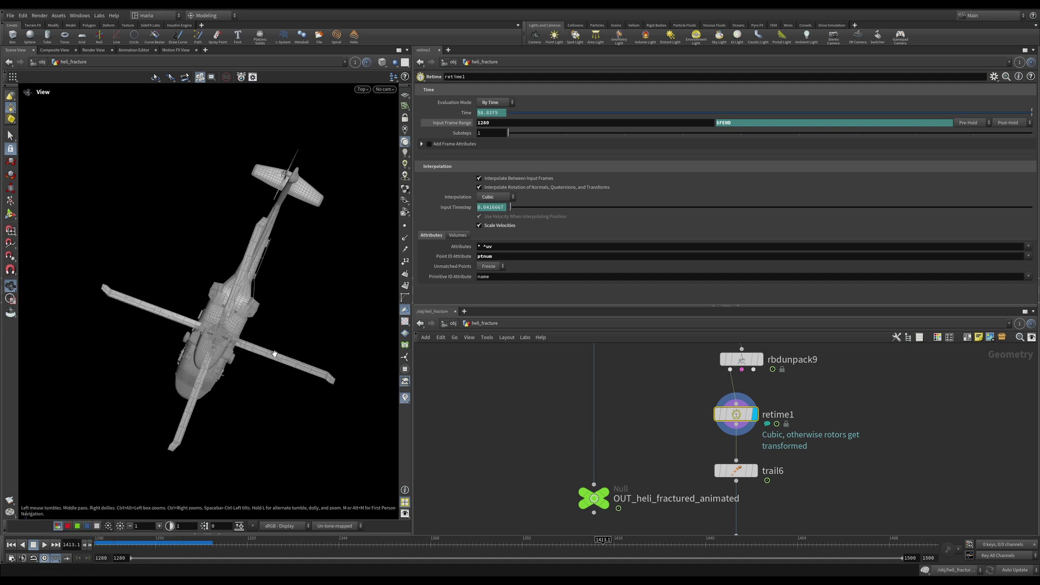
{"action": "key", "text": "Right"}
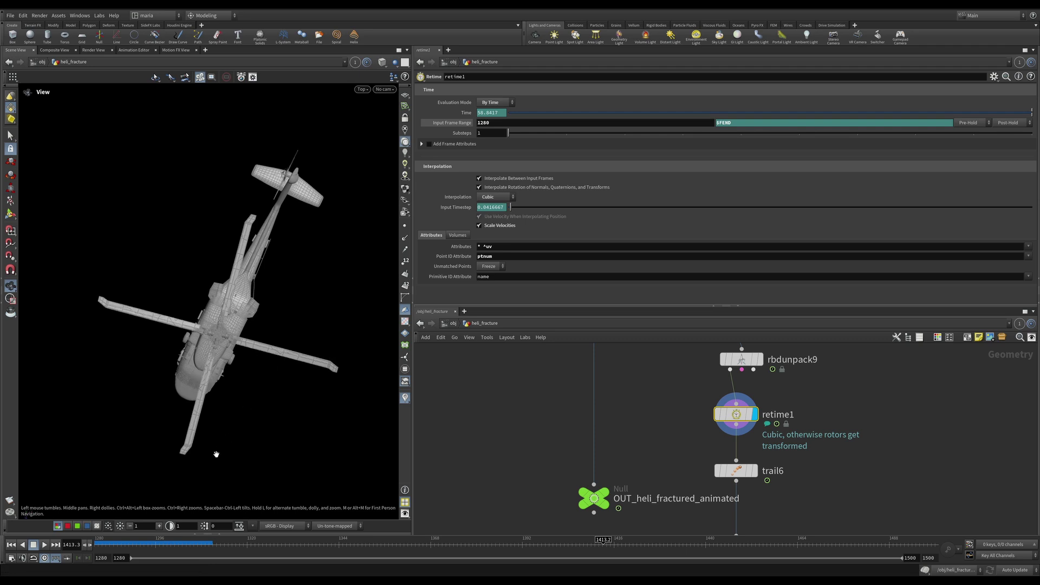
{"action": "key", "text": "Right"}
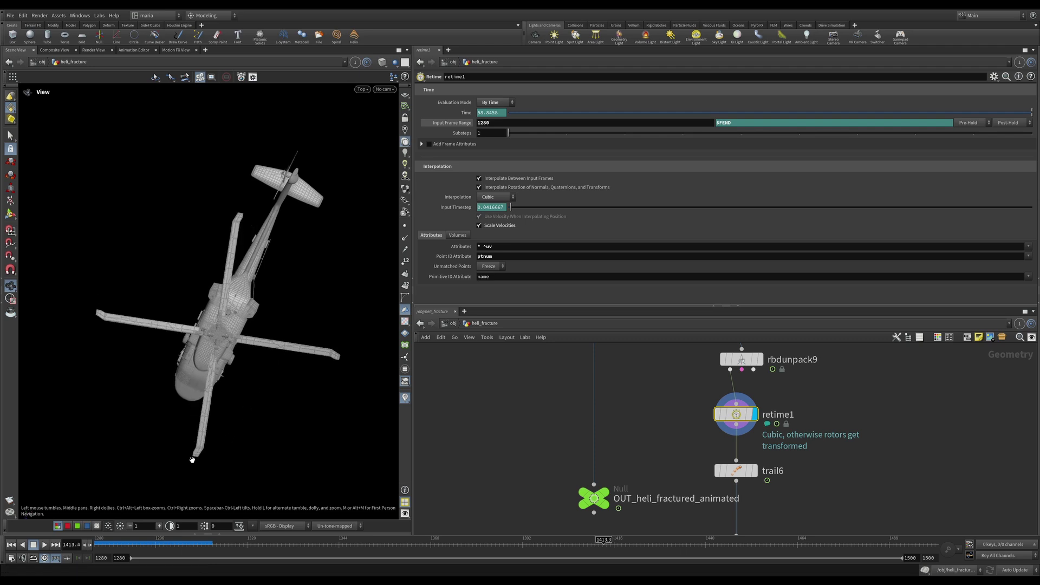
{"action": "key", "text": "Right"}
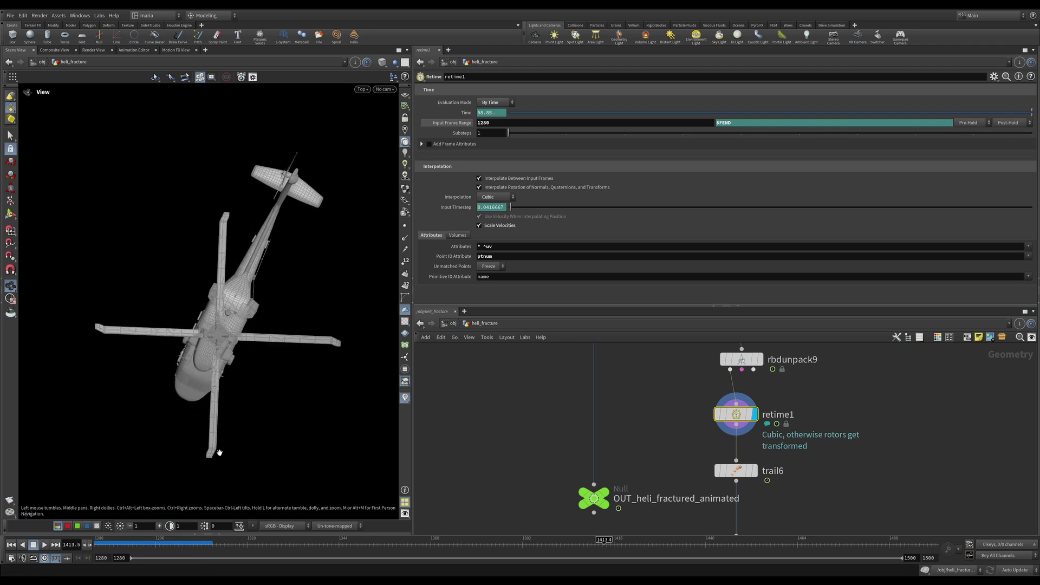
{"action": "key", "text": "Right"}
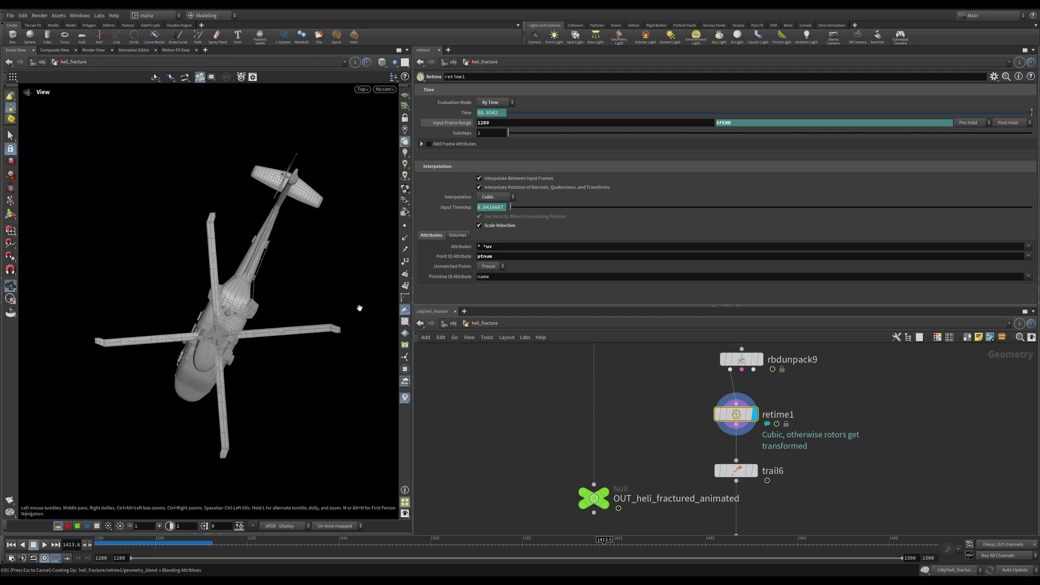
Try Linear interpolation on retime1 while advancing in subframes to 1414.5 to compare the rotor blades, and restore Cubic
{"action": "left_click", "coordinate": [483, 197]}
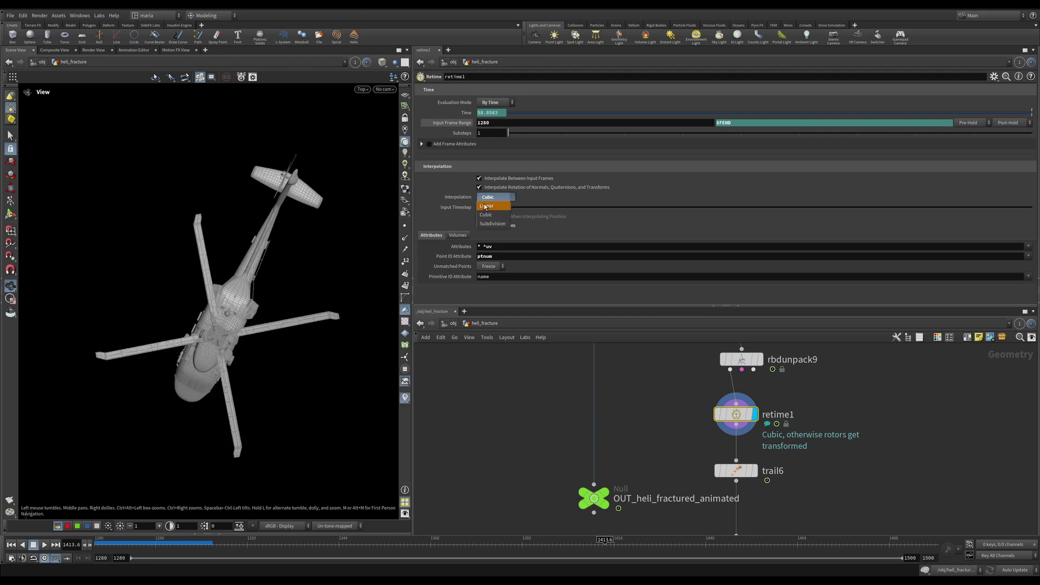
{"action": "left_click", "coordinate": [489, 200]}
{"action": "key", "text": "Right"}
{"action": "key", "text": "Right"}
{"action": "key", "text": "Right"}
{"action": "key", "text": "Right"}
{"action": "key", "text": "Right"}
{"action": "key", "text": "Right"}
{"action": "key", "text": "Right"}
{"action": "key", "text": "Right"}
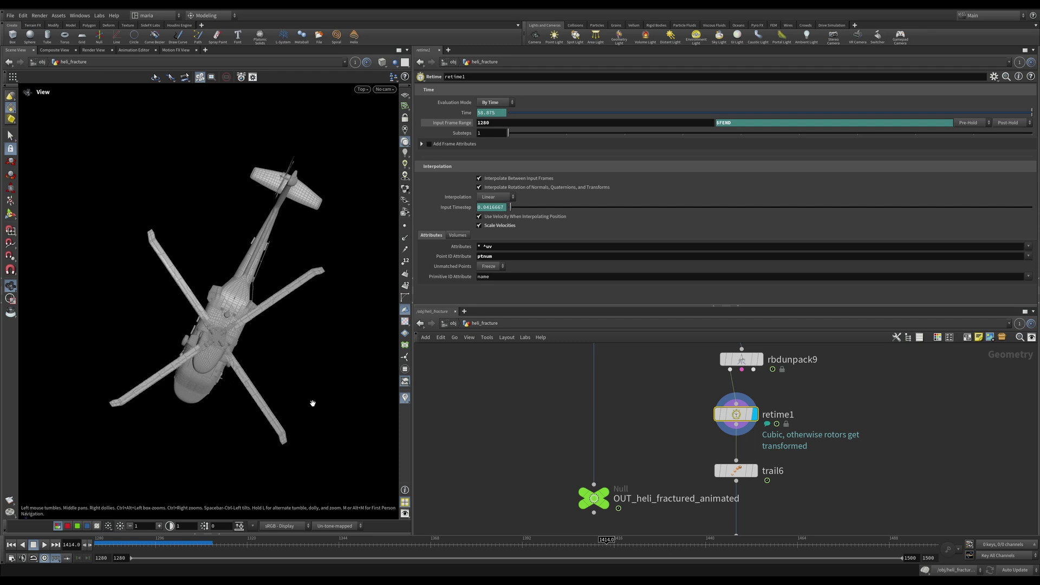
{"action": "key", "text": "Right"}
{"action": "key", "text": "Right"}
{"action": "key", "text": "Right"}
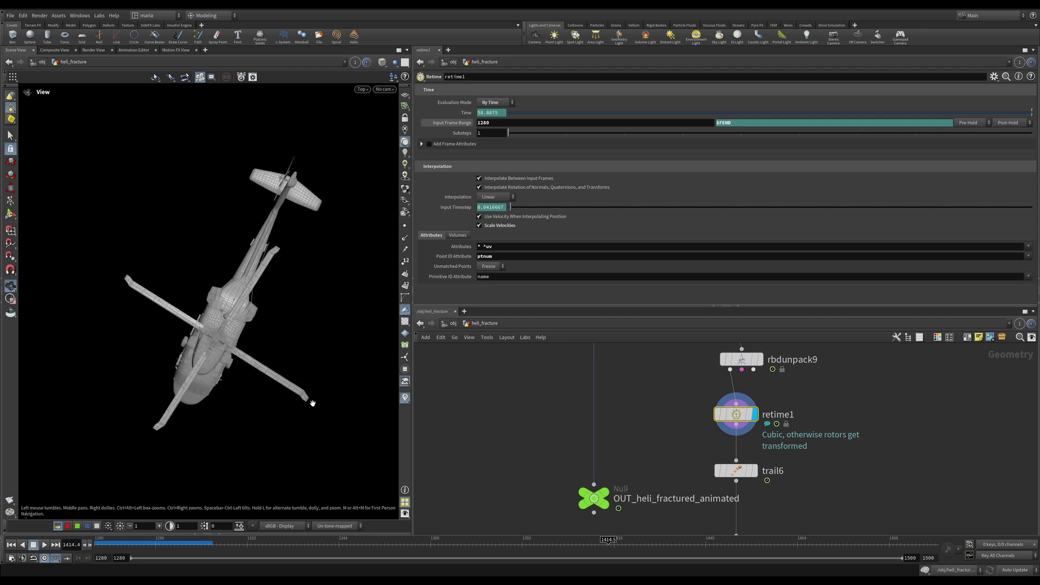
{"action": "key", "text": "Right"}
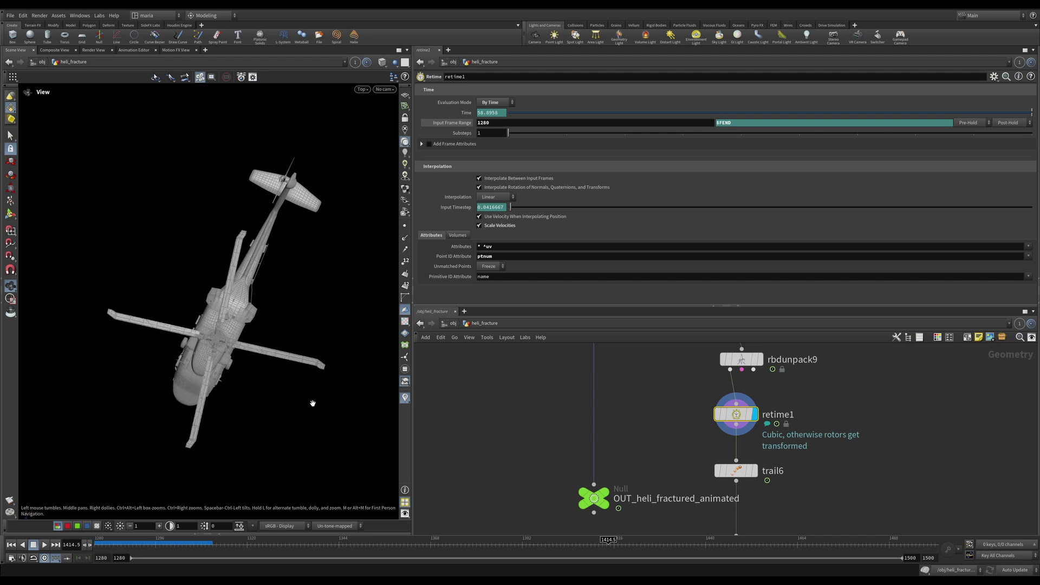
{"action": "left_click", "coordinate": [498, 199]}
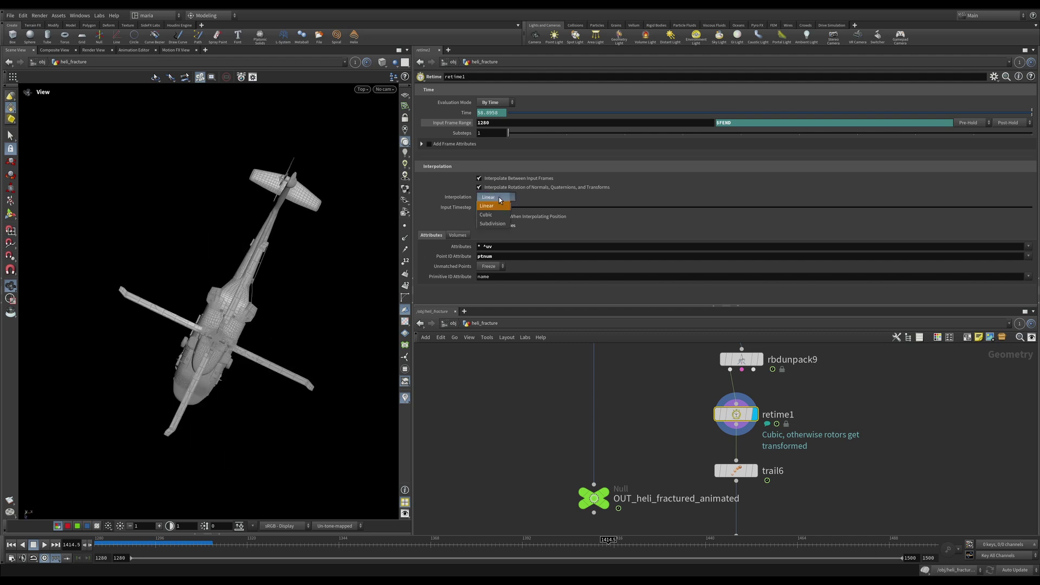
{"action": "left_click", "coordinate": [497, 214]}
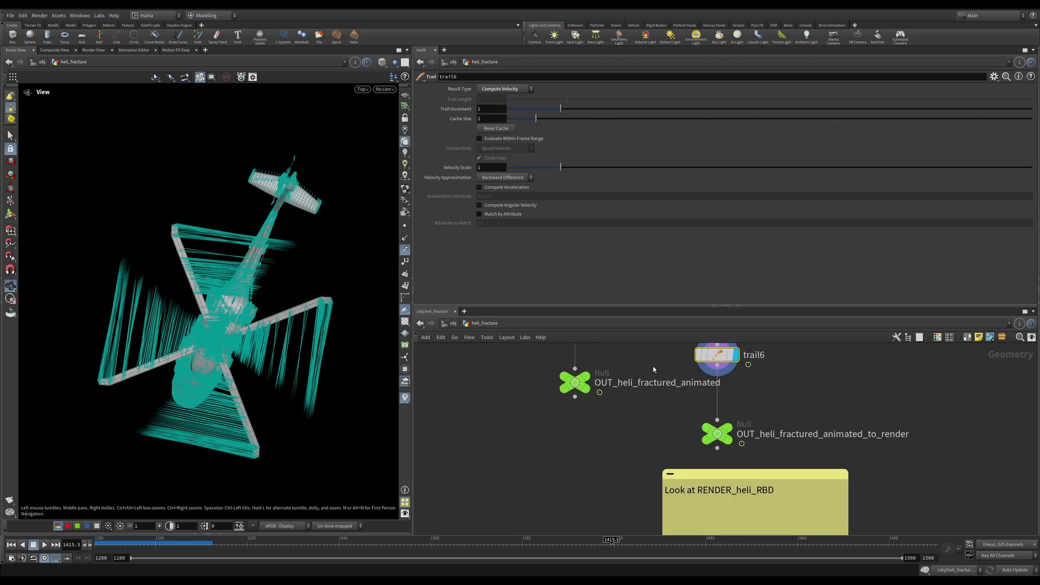
Display the OUT_heli_fractured_animated_to_render null, and go to the object level to enter the RENDER_heli_RBD network
{"action": "left_click", "coordinate": [721, 437]}
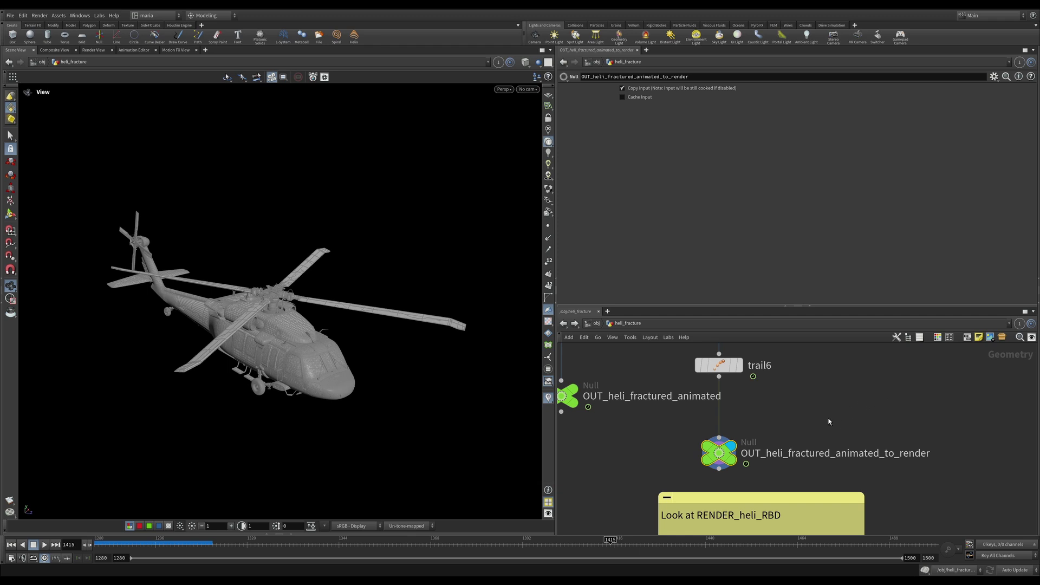
{"action": "key", "text": "1"}
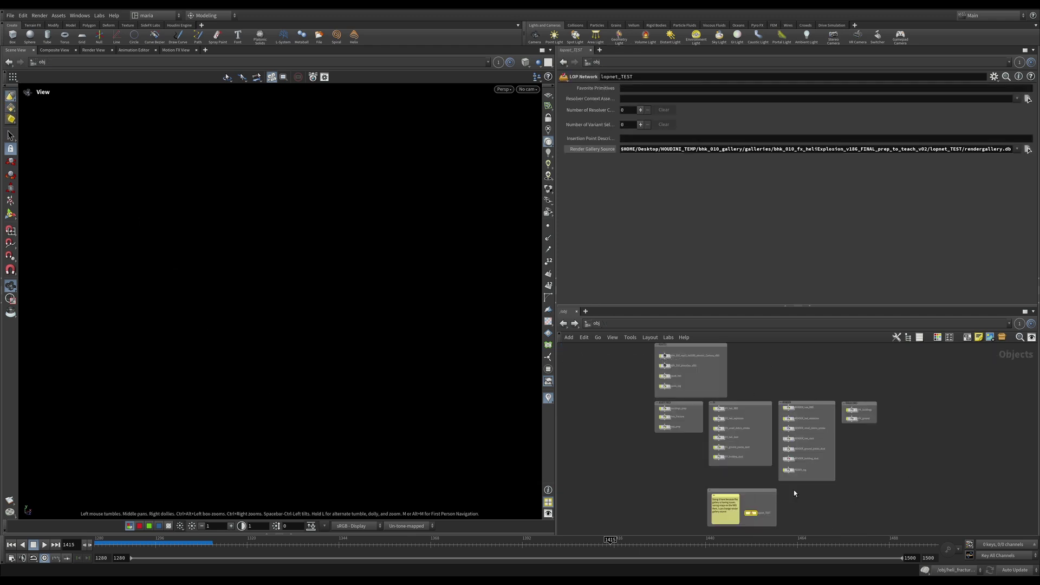
{"action": "scroll", "coordinate": [790, 408], "scroll_direction": "up", "scroll_amount": 2}
{"action": "scroll", "coordinate": [789, 407], "scroll_direction": "up", "scroll_amount": 3}
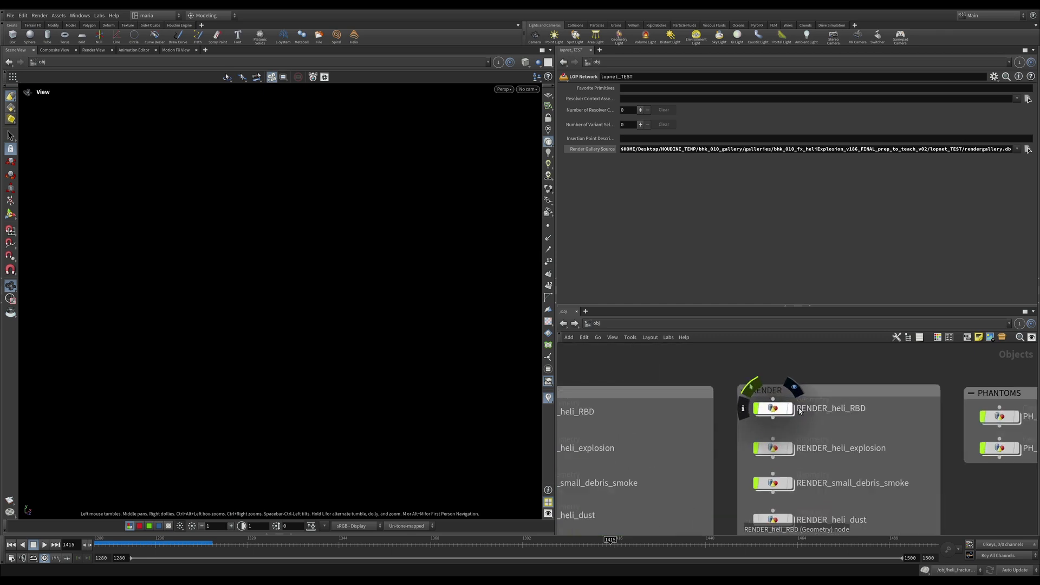
{"action": "double_click", "coordinate": [774, 415]}
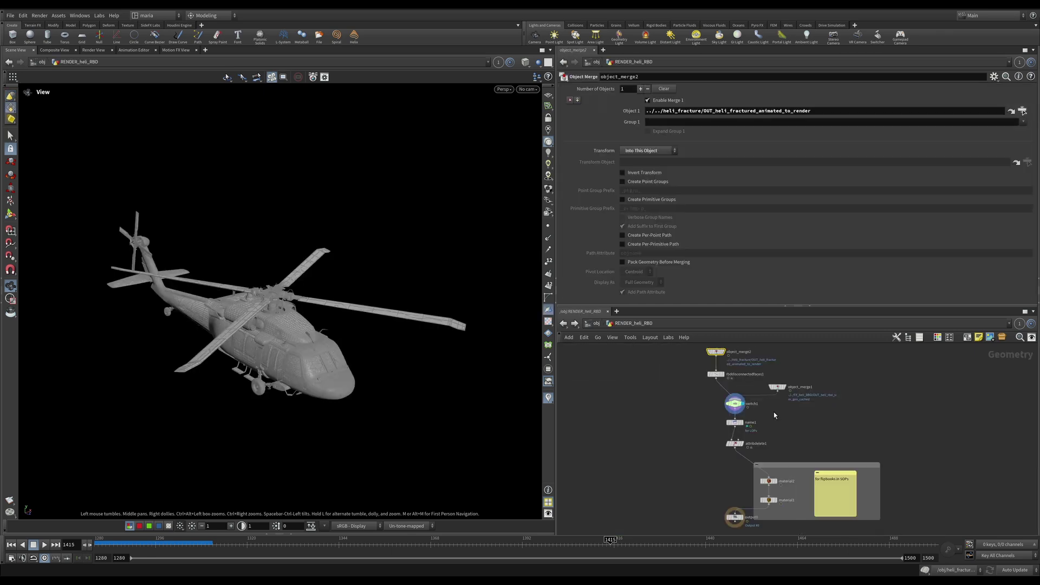
Examine switch1's input selection and the FX_heli_RBD simulation source referenced by object_merge1
{"action": "left_click", "coordinate": [731, 401]}
{"action": "middle_click_drag", "start_coordinate": [720, 391], "coordinate": [723, 444]}
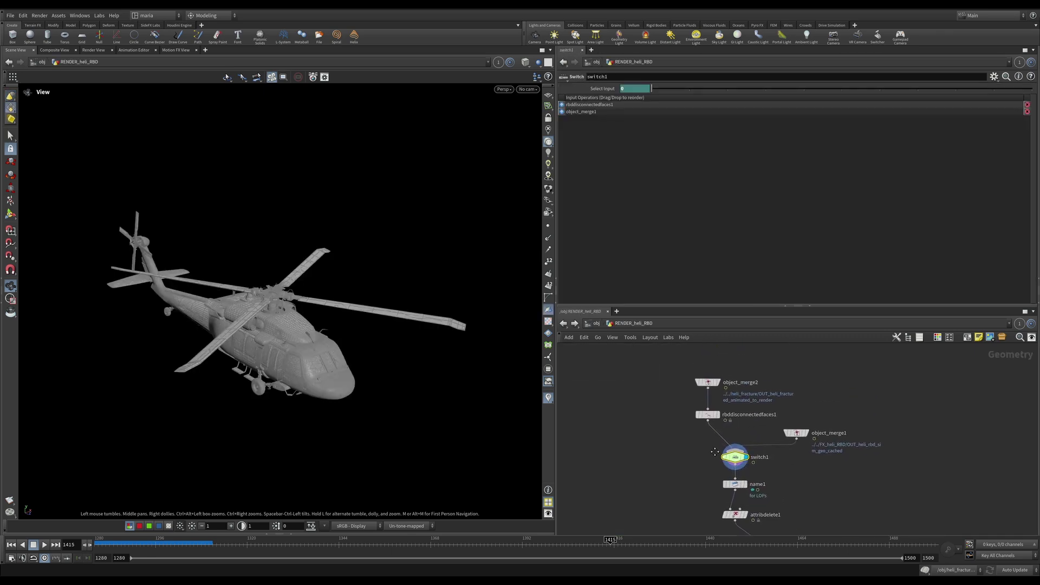
{"action": "scroll", "coordinate": [723, 444], "scroll_direction": "up", "scroll_amount": 2}
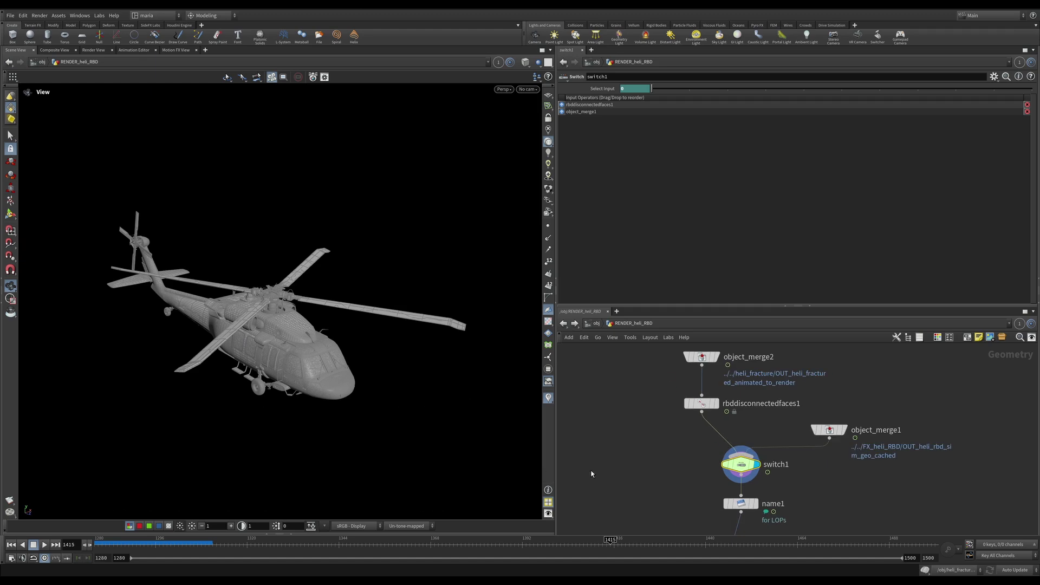
{"action": "left_click", "coordinate": [740, 469]}
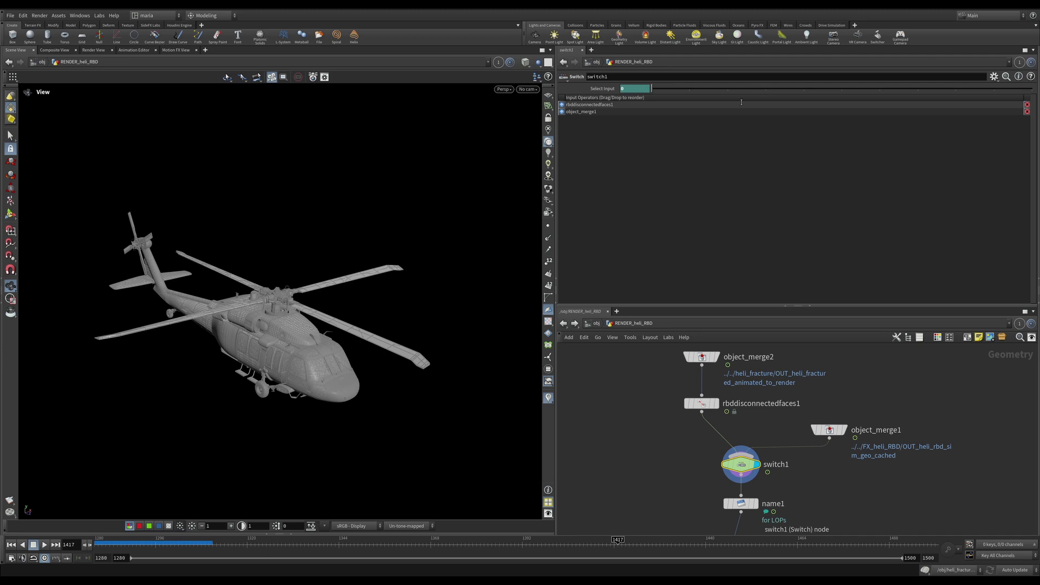
{"action": "left_click", "coordinate": [829, 431]}
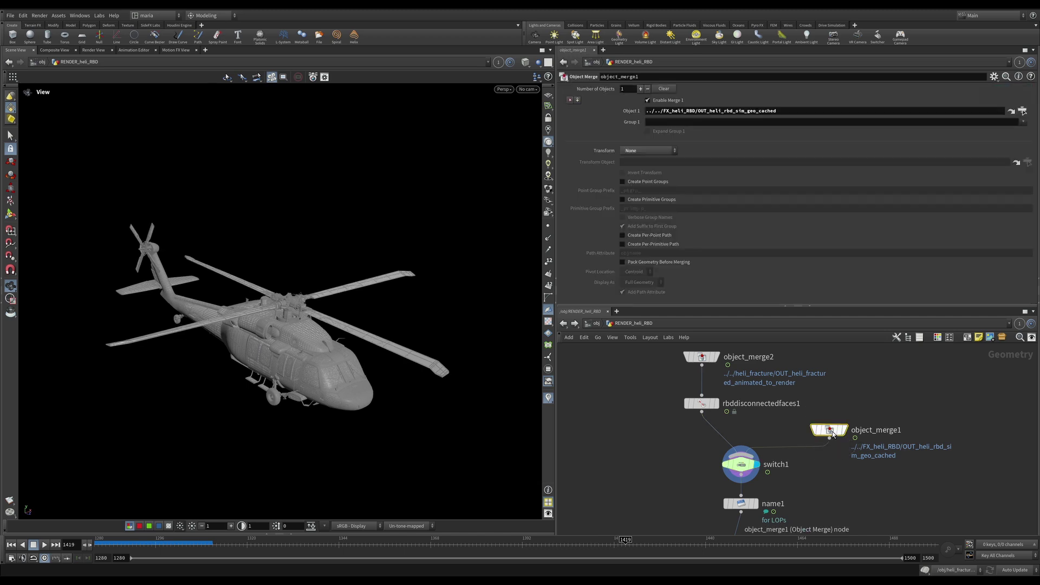
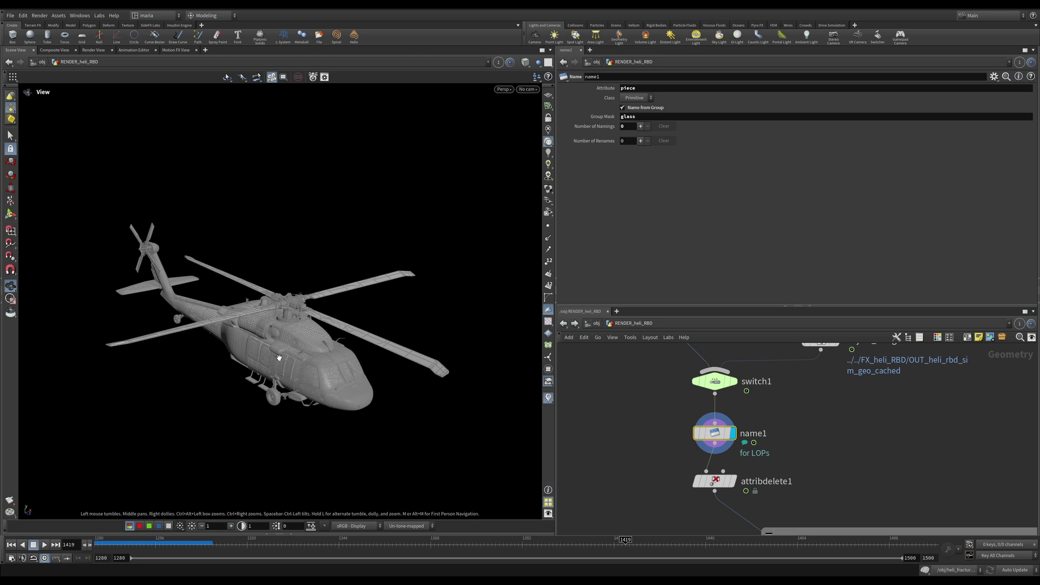
Display the attribdelete1 node and review the primitive attribute it removes
{"action": "middle_click_drag", "start_coordinate": [656, 424], "coordinate": [646, 375]}
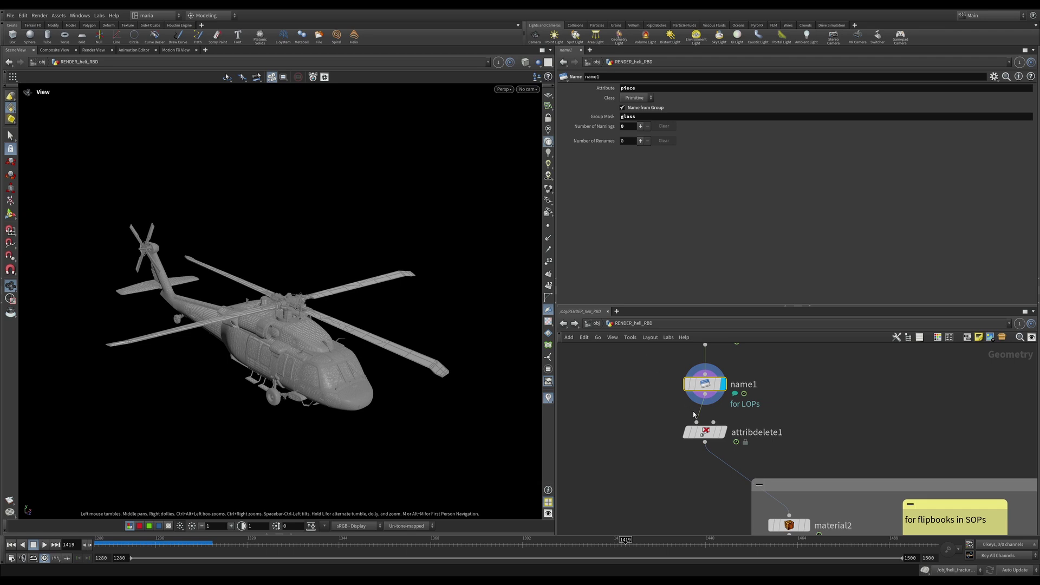
{"action": "left_click", "coordinate": [721, 431]}
{"action": "left_click", "coordinate": [716, 438]}
{"action": "scroll", "coordinate": [753, 383], "scroll_direction": "down", "scroll_amount": 2}
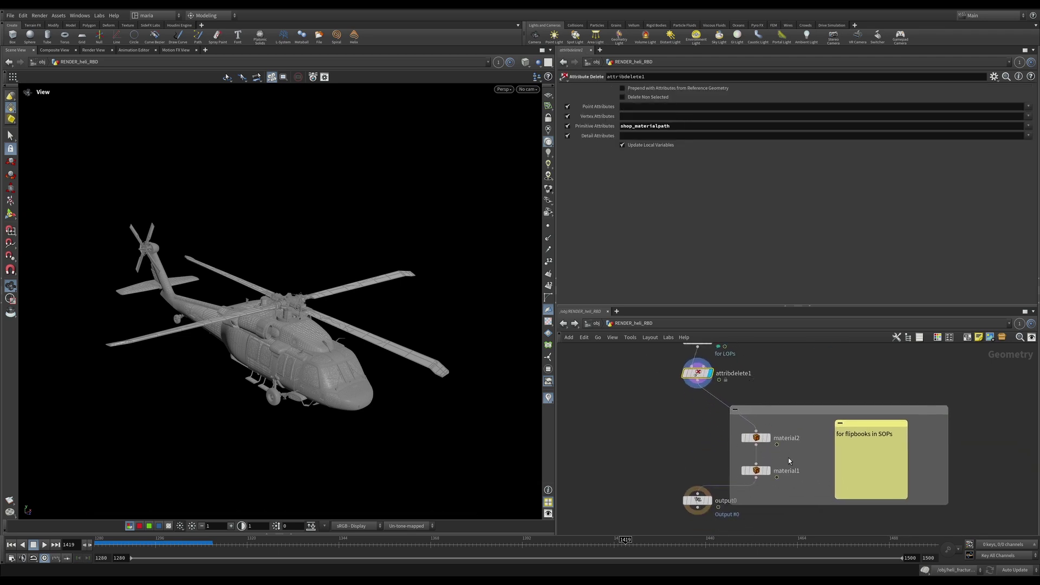
Display the material1 node for flipbooks and show the helicopter's materials in the viewport
{"action": "left_click", "coordinate": [756, 470]}
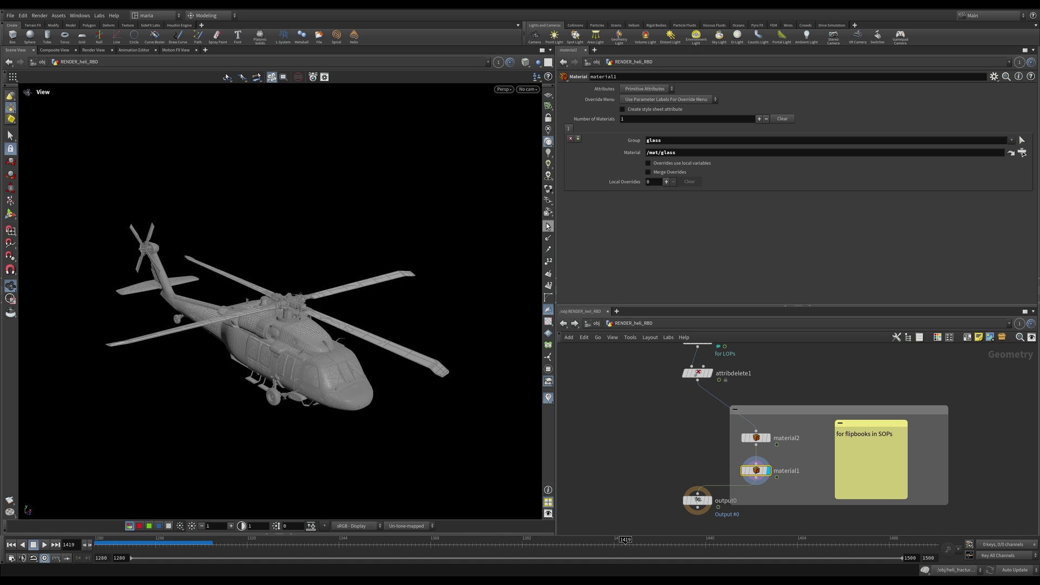
{"action": "left_click", "coordinate": [548, 189]}
{"action": "mouse_move", "coordinate": [315, 338]}
{"action": "left_mouse_down"}
{"action": "mouse_move", "coordinate": [392, 313]}
{"action": "mouse_move", "coordinate": [337, 332]}
{"action": "mouse_move", "coordinate": [305, 360]}
{"action": "left_mouse_up"}
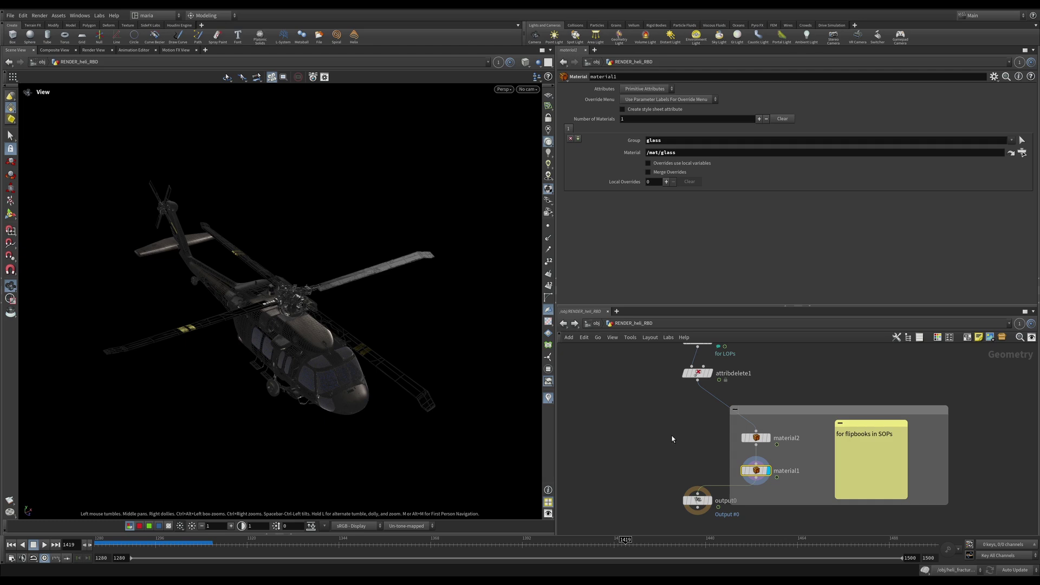
Go to the lopnet_TEST network and display the heli_RBD1 SOP import under LOP TEST 004
{"action": "key", "text": "2"}
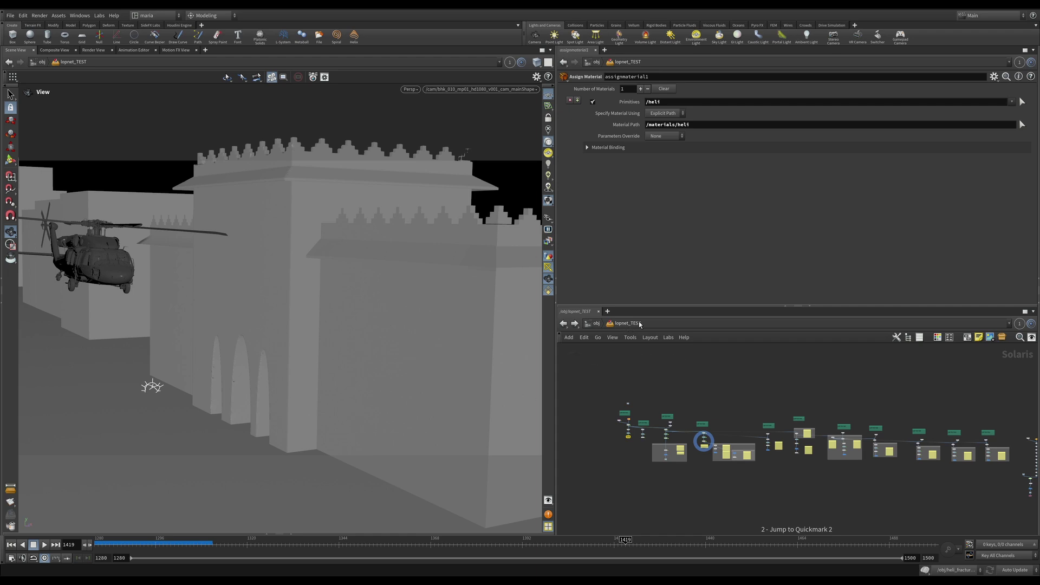
{"action": "scroll", "coordinate": [706, 435], "scroll_direction": "up", "scroll_amount": 5}
{"action": "scroll", "coordinate": [704, 431], "scroll_direction": "up", "scroll_amount": 3}
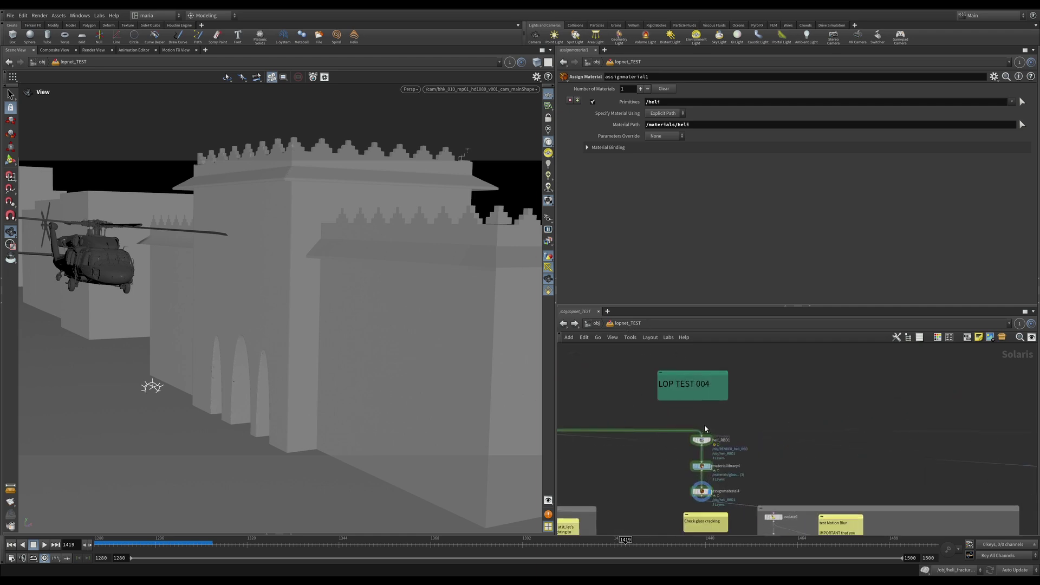
{"action": "scroll", "coordinate": [711, 451], "scroll_direction": "up", "scroll_amount": 4}
{"action": "scroll", "coordinate": [712, 452], "scroll_direction": "up", "scroll_amount": 1}
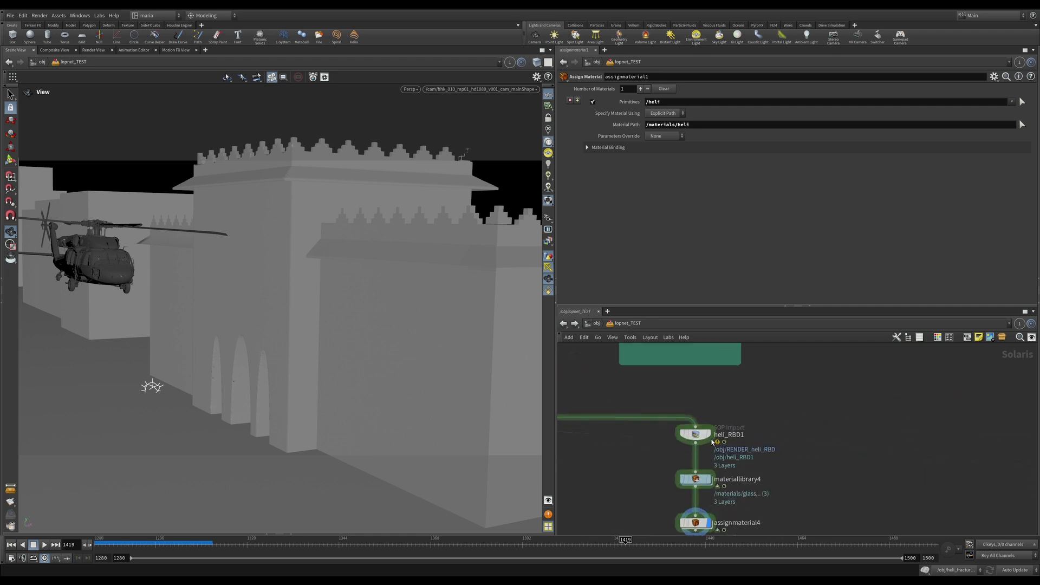
{"action": "left_click", "coordinate": [696, 435]}
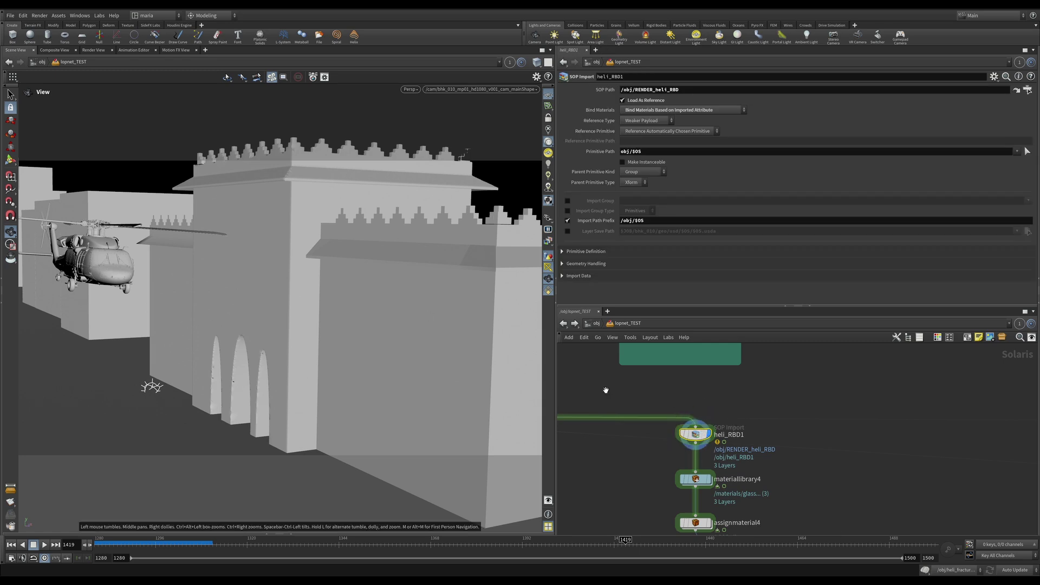
Display assignmaterial4 and render the viewport with Karma XPU
{"action": "middle_click_drag", "start_coordinate": [672, 508], "coordinate": [667, 440]}
{"action": "scroll", "coordinate": [667, 440], "scroll_direction": "up", "scroll_amount": 1}
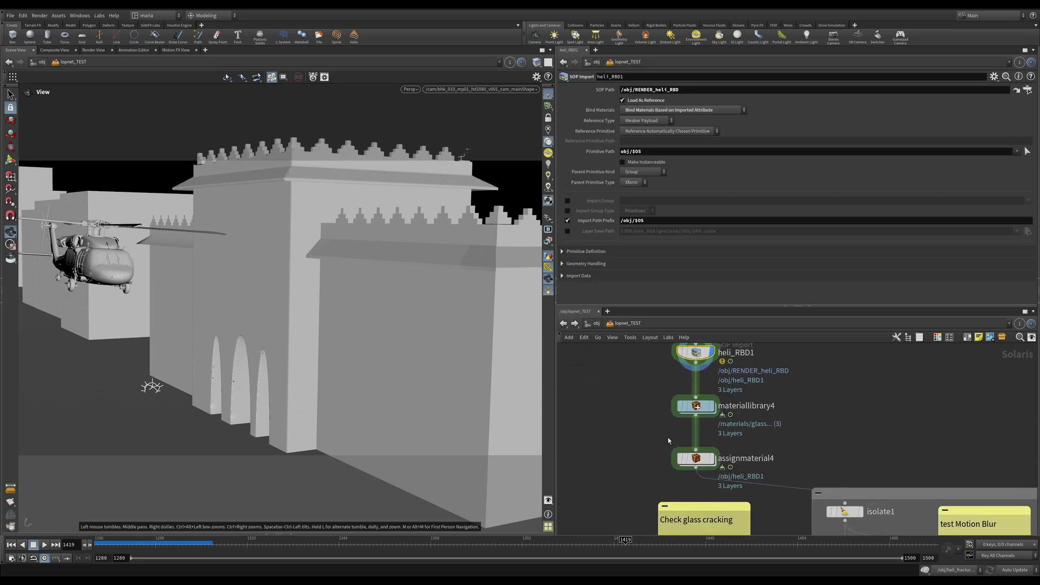
{"action": "left_click", "coordinate": [709, 460]}
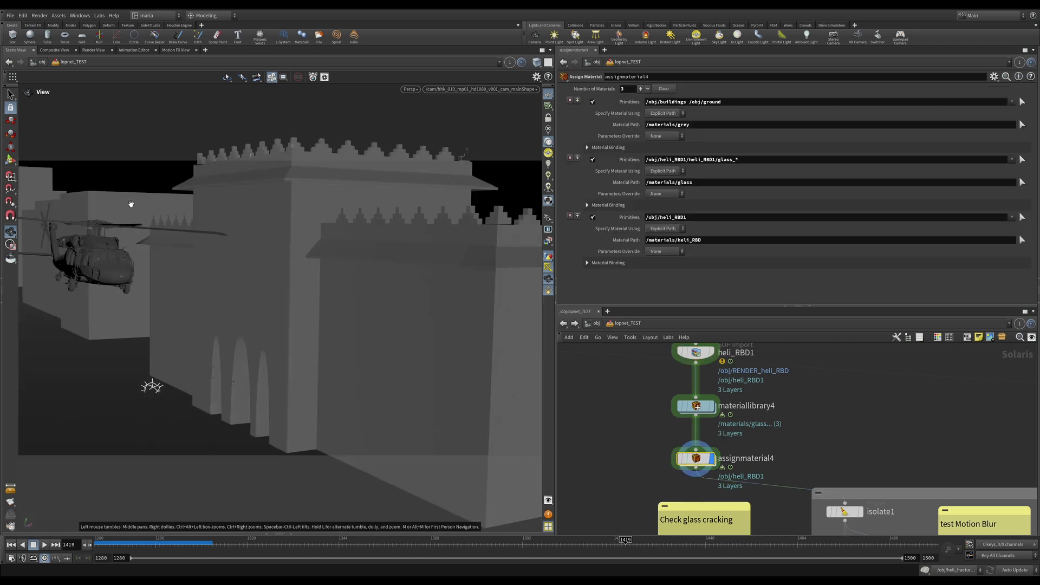
{"action": "left_click", "coordinate": [410, 88]}
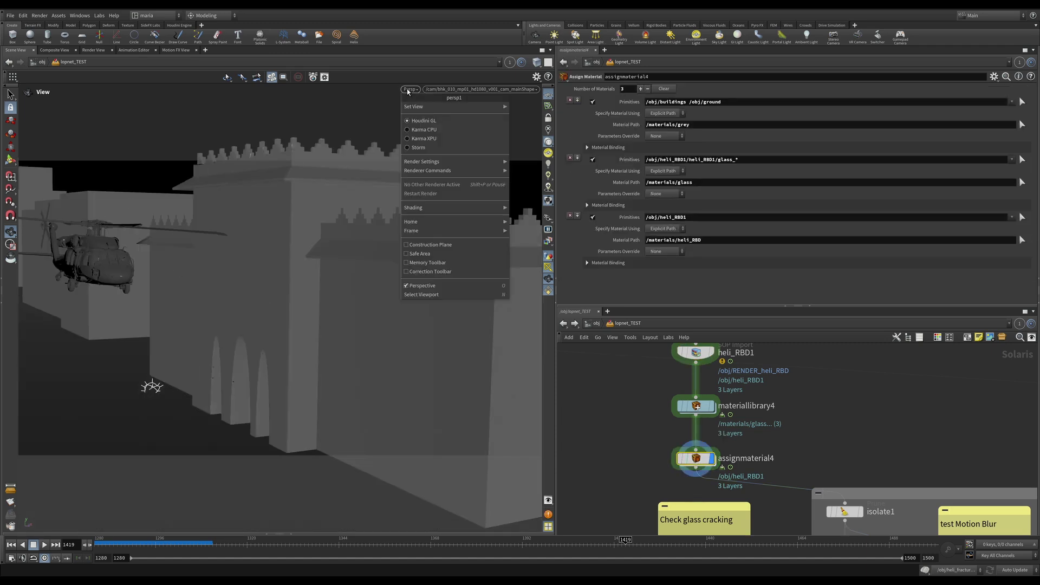
{"action": "left_click", "coordinate": [433, 140]}
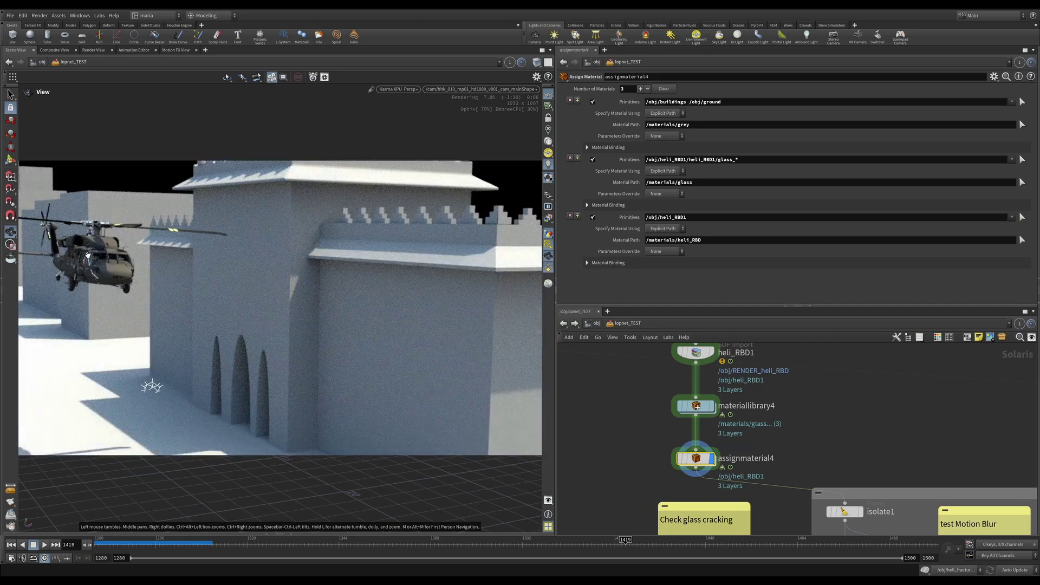
Examine the rendered helicopter's windows up close from several angles to check for glass cracking
{"action": "scroll", "coordinate": [88, 255], "scroll_direction": "up", "scroll_amount": 3}
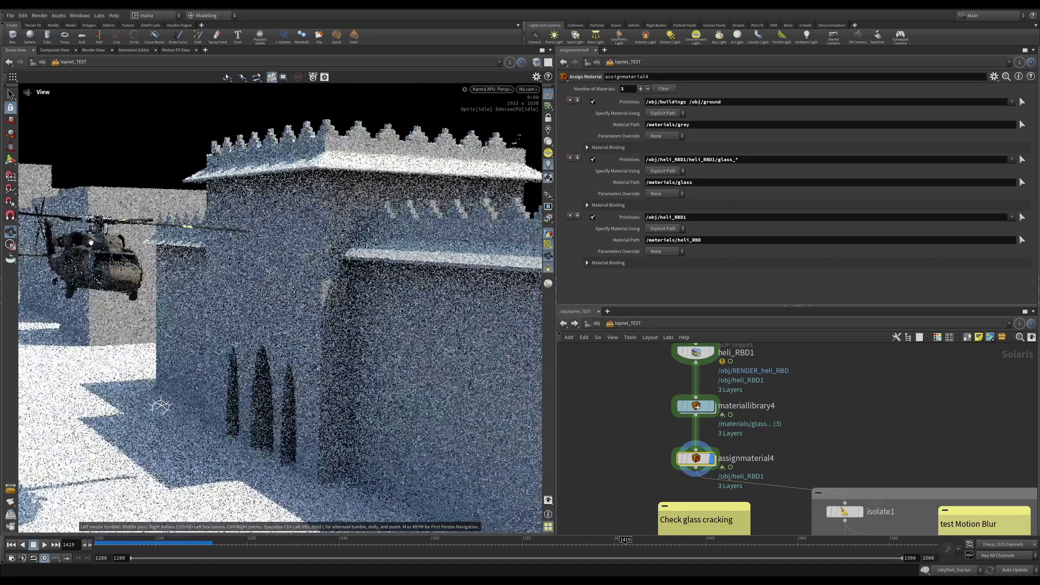
{"action": "middle_click_drag", "start_coordinate": [623, 464], "coordinate": [628, 392]}
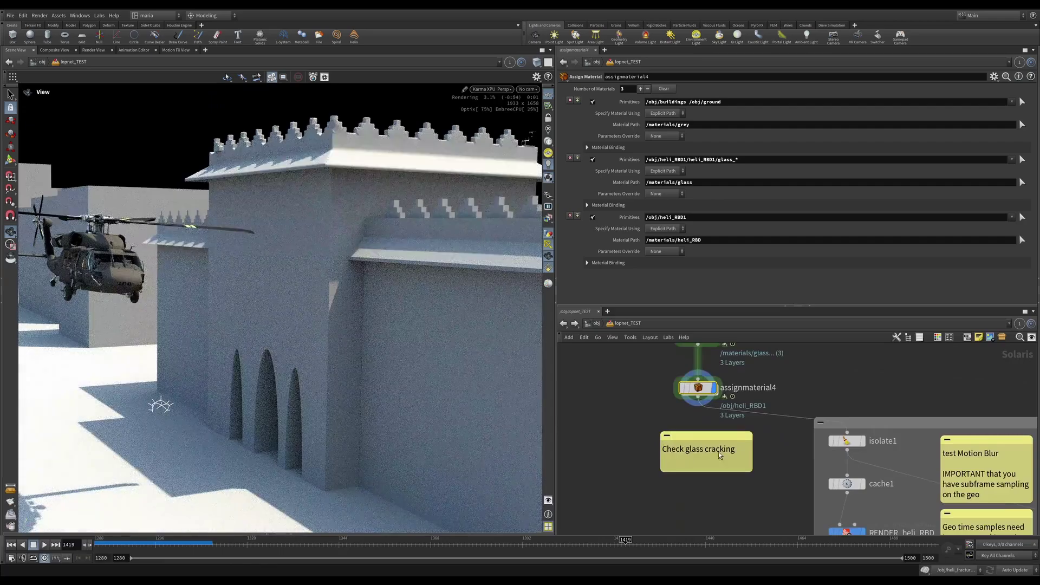
{"action": "scroll", "coordinate": [718, 452], "scroll_direction": "up", "scroll_amount": 1}
{"action": "scroll", "coordinate": [718, 453], "scroll_direction": "up", "scroll_amount": 1}
{"action": "middle_click_drag", "start_coordinate": [718, 453], "coordinate": [721, 466]}
{"action": "scroll", "coordinate": [99, 257], "scroll_direction": "up", "scroll_amount": 1}
{"action": "scroll", "coordinate": [99, 255], "scroll_direction": "up", "scroll_amount": 5}
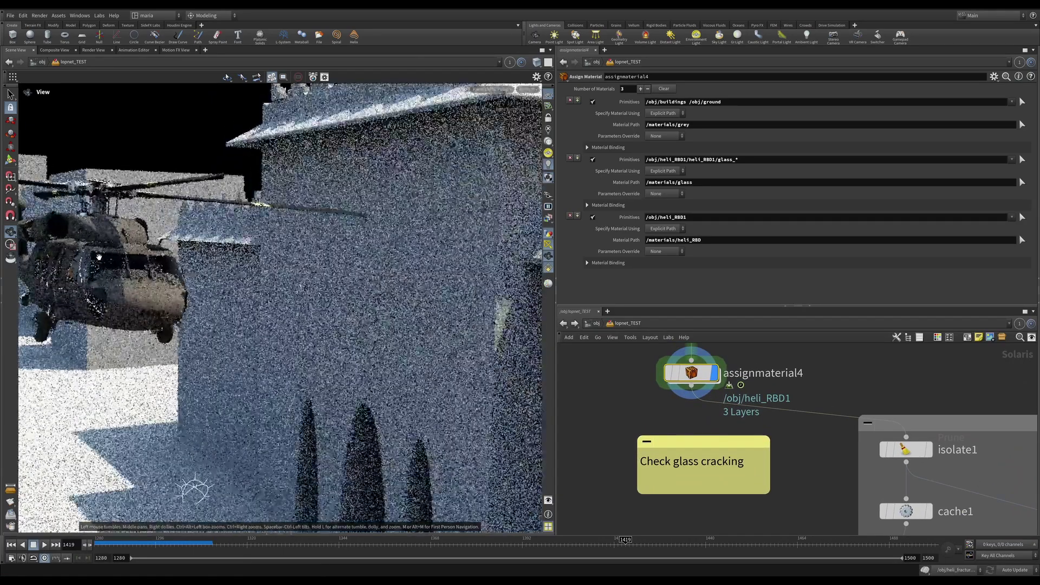
{"action": "scroll", "coordinate": [99, 255], "scroll_direction": "up", "scroll_amount": 6}
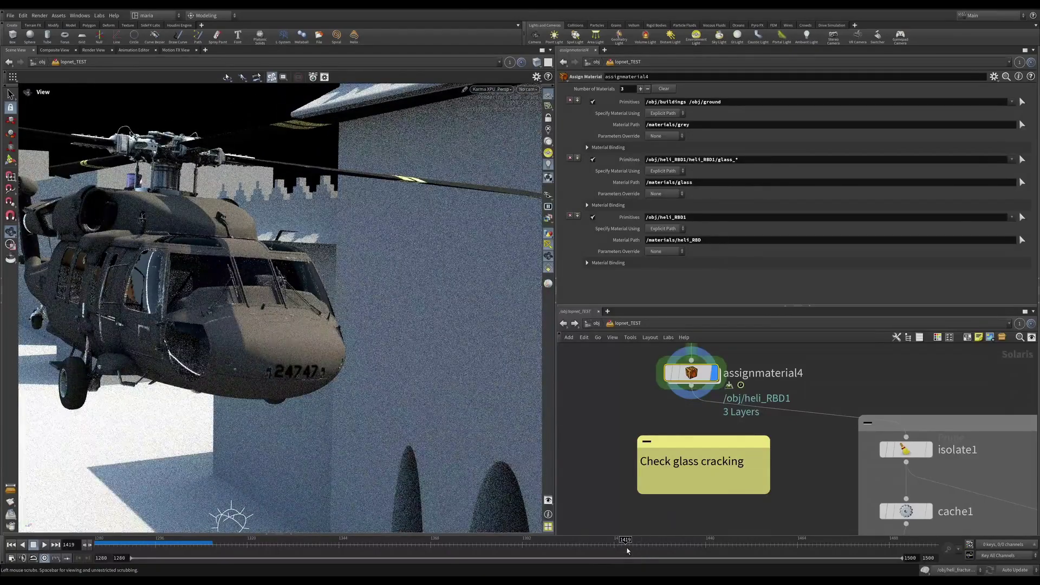
{"action": "scroll", "coordinate": [168, 273], "scroll_direction": "up", "scroll_amount": 3}
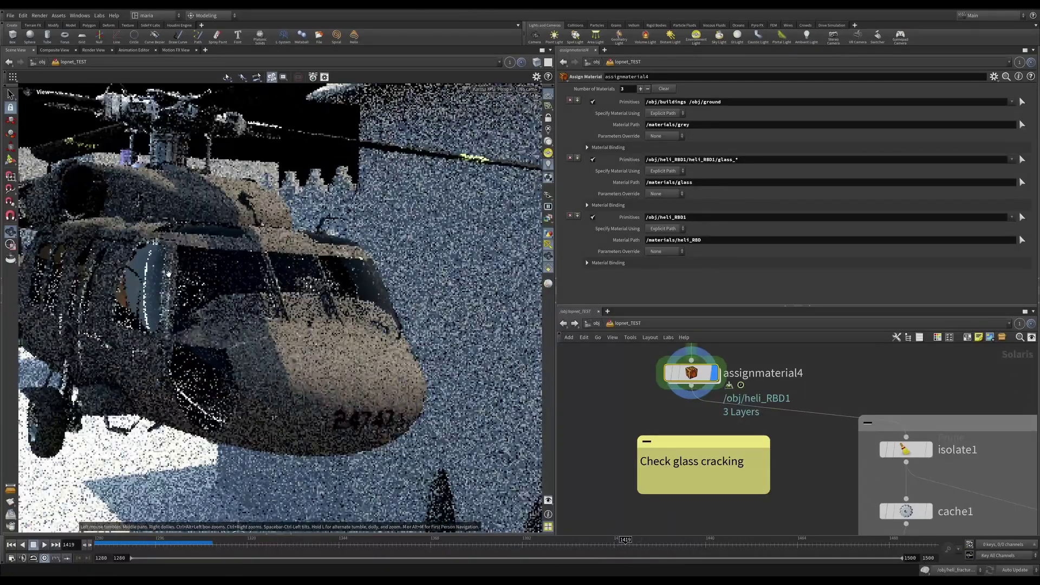
{"action": "left_click_drag", "start_coordinate": [169, 274], "coordinate": [206, 271]}
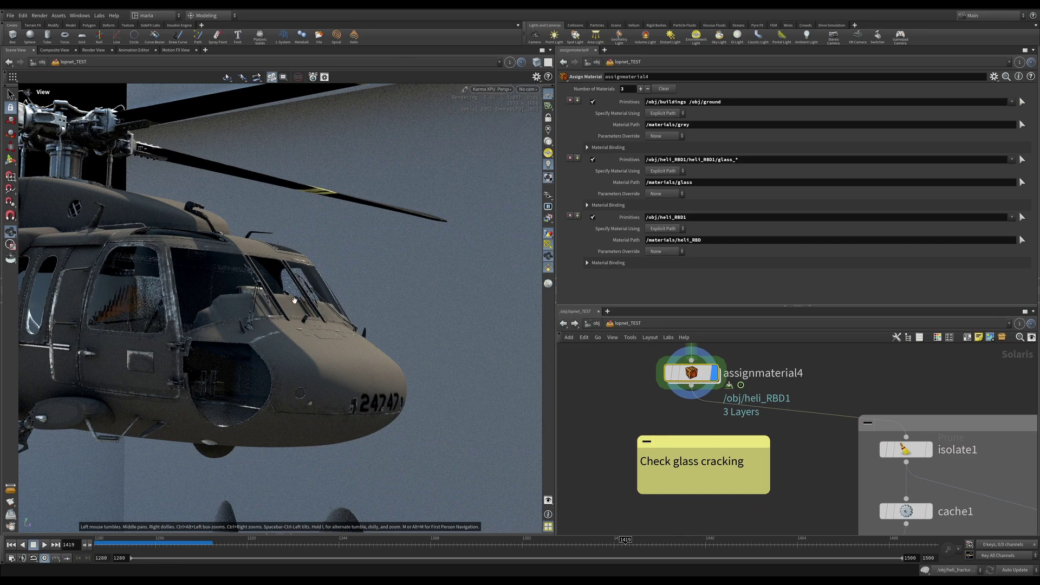
{"action": "mouse_move", "coordinate": [253, 291]}
{"action": "left_mouse_down"}
{"action": "mouse_move", "coordinate": [223, 317]}
{"action": "mouse_move", "coordinate": [239, 286]}
{"action": "left_mouse_up"}
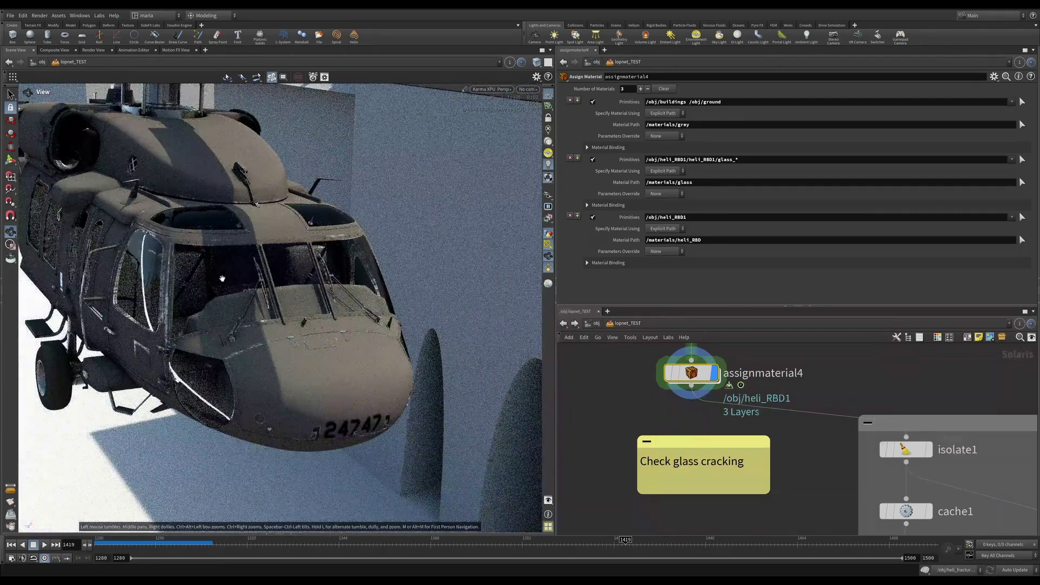
{"action": "left_click_drag", "start_coordinate": [232, 301], "coordinate": [195, 287]}
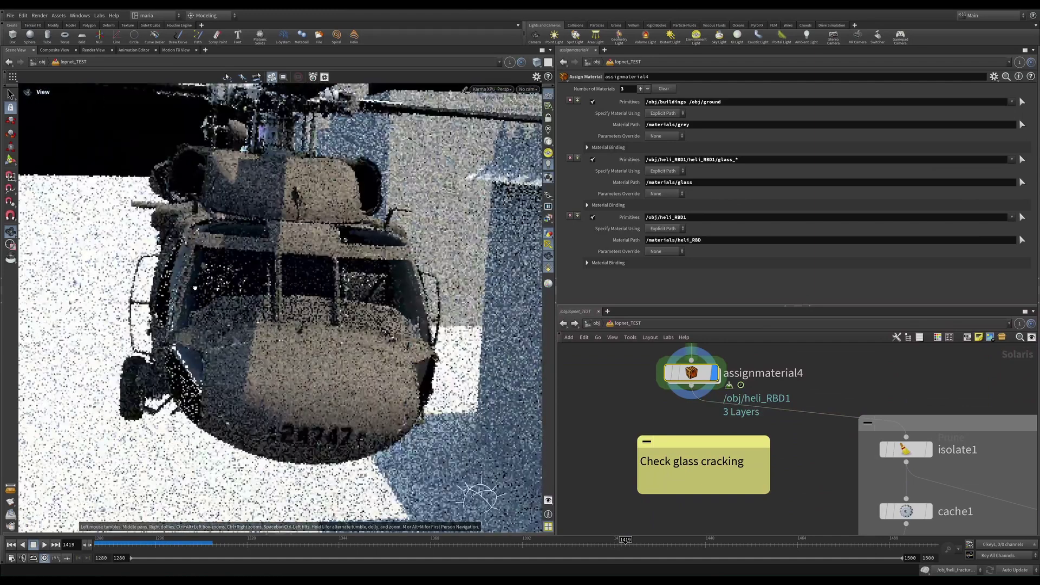
Display the isolate1 prune node to render only the helicopter, and view all of it from the front
{"action": "scroll", "coordinate": [620, 406], "scroll_direction": "down", "scroll_amount": 3}
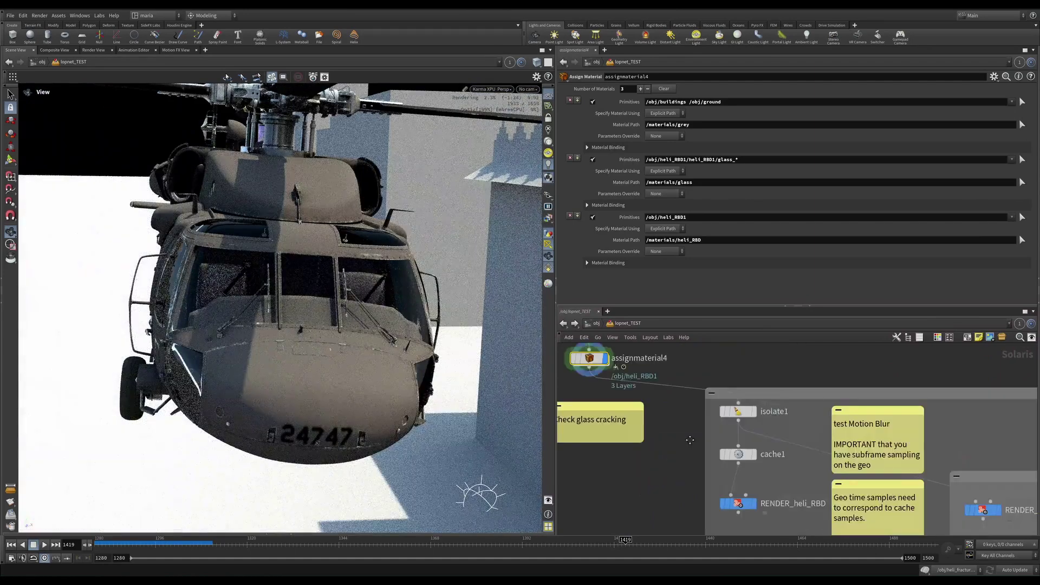
{"action": "left_click_drag", "start_coordinate": [700, 307], "coordinate": [684, 280]}
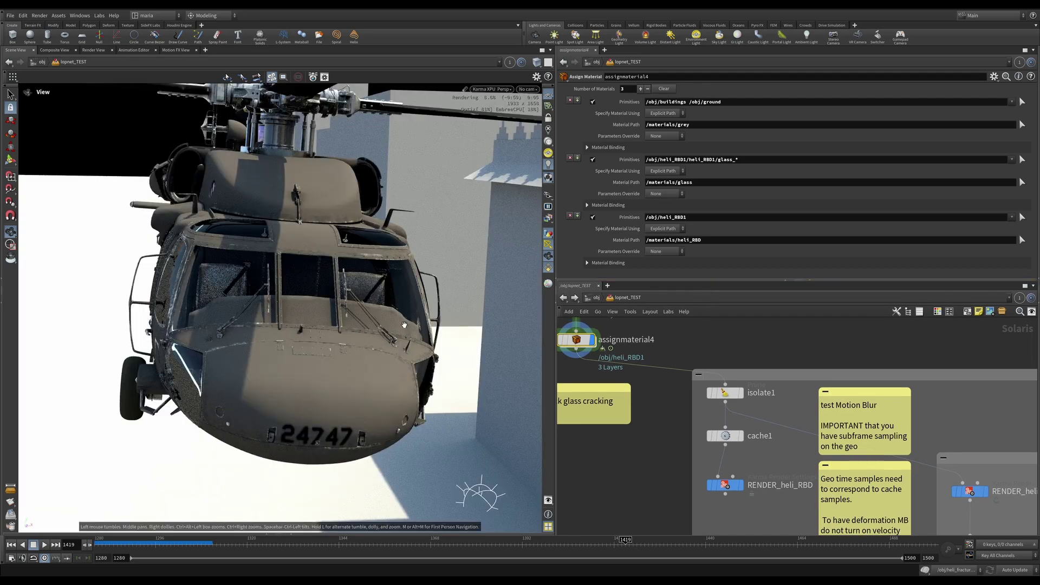
{"action": "left_click_drag", "start_coordinate": [282, 307], "coordinate": [368, 336]}
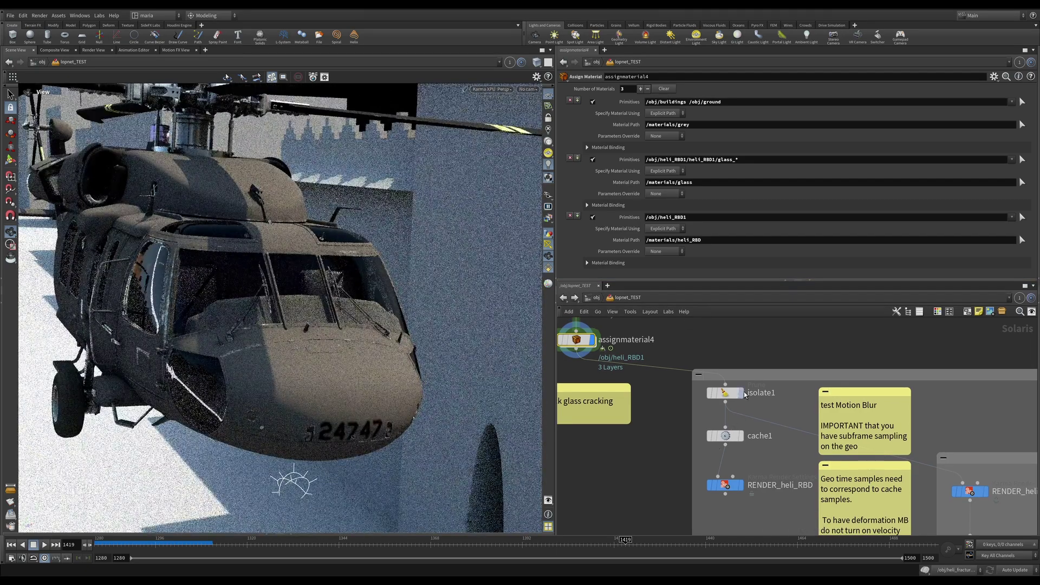
{"action": "left_click", "coordinate": [741, 393]}
{"action": "left_click_drag", "start_coordinate": [255, 346], "coordinate": [285, 345]}
{"action": "right_click_drag", "start_coordinate": [284, 344], "coordinate": [159, 439]}
{"action": "left_click_drag", "start_coordinate": [159, 439], "coordinate": [443, 321]}
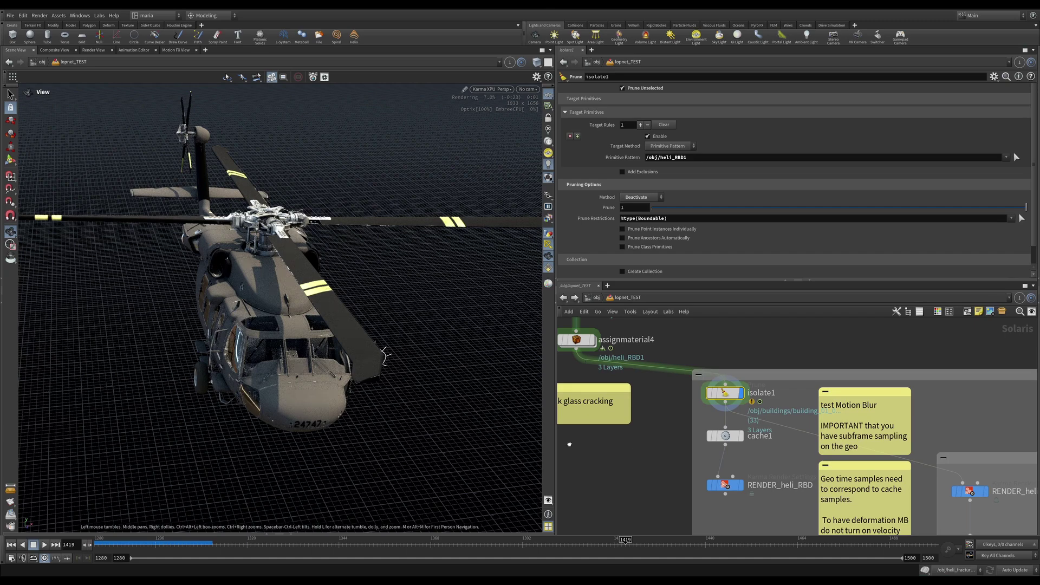
Display the cache1 node to render the isolated helicopter with subframe sampling for motion blur
{"action": "middle_click_drag", "start_coordinate": [782, 448], "coordinate": [742, 426]}
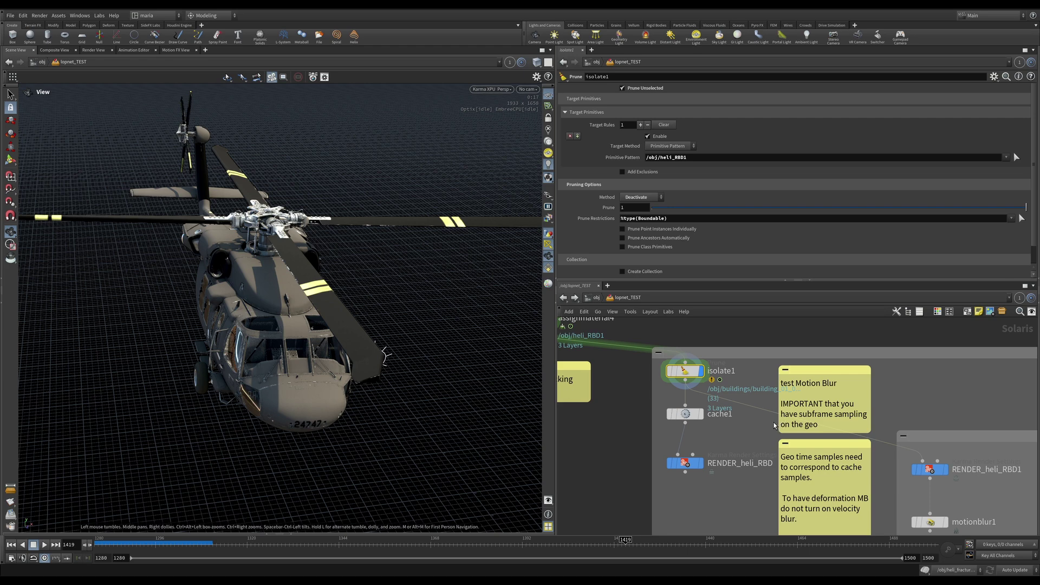
{"action": "mouse_move", "coordinate": [714, 415]}
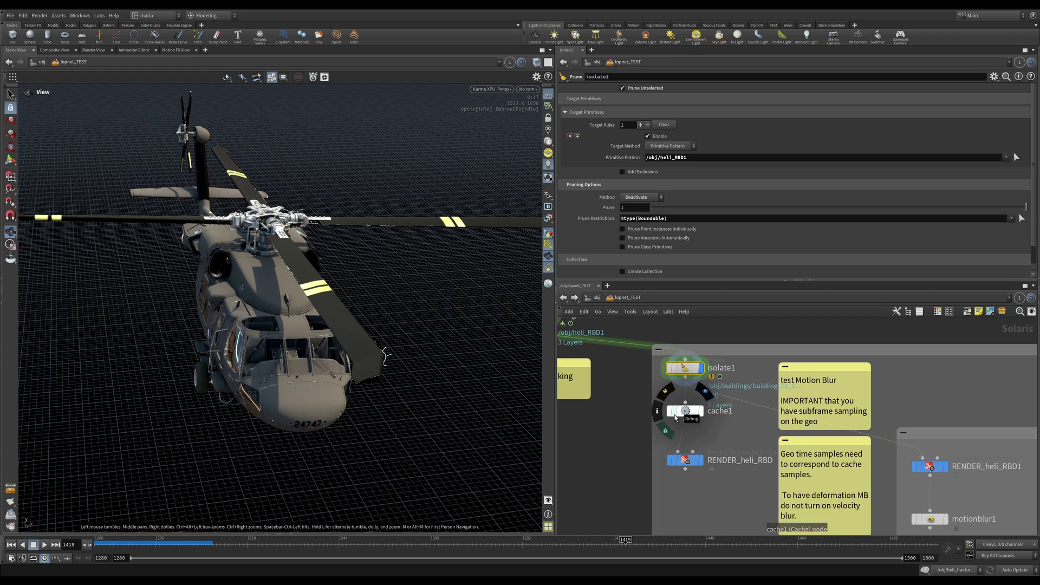
{"action": "left_click", "coordinate": [697, 414]}
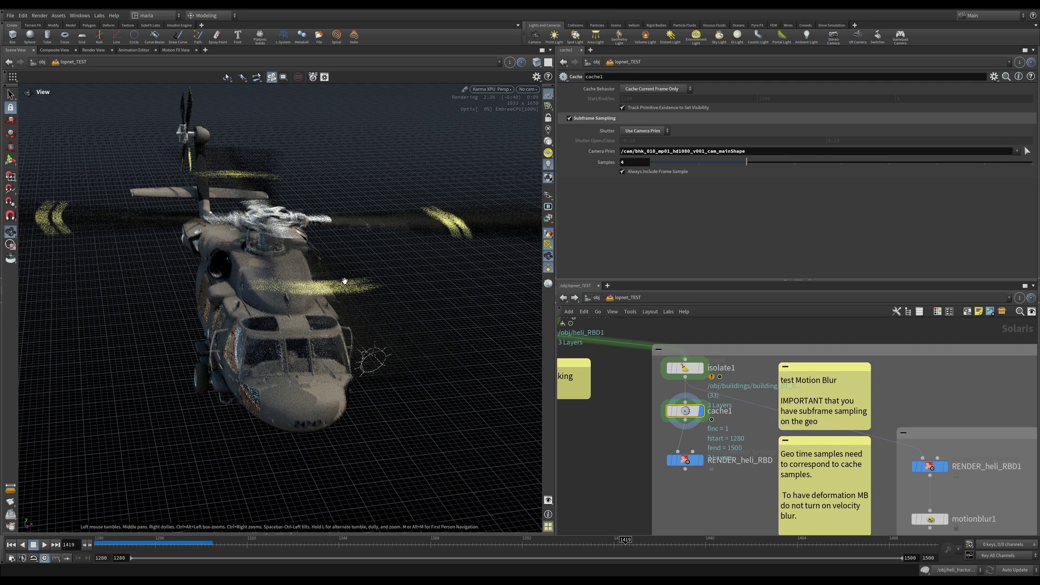
Review the motion blur settings of RENDER_heli_RBD and examine the blurred rotor blades from above
{"action": "left_click", "coordinate": [685, 460]}
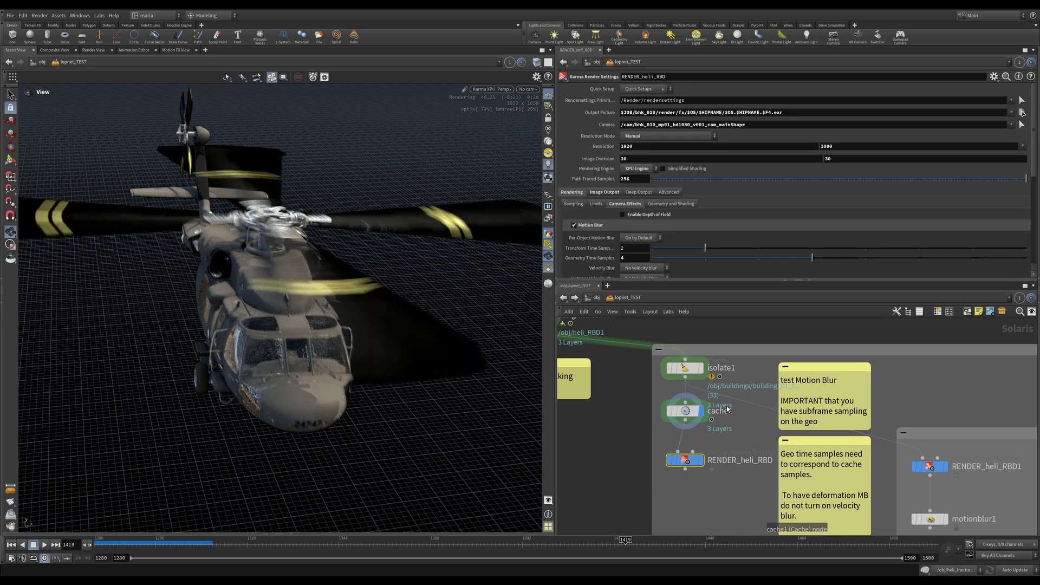
{"action": "scroll", "coordinate": [614, 195], "scroll_direction": "down", "scroll_amount": 1}
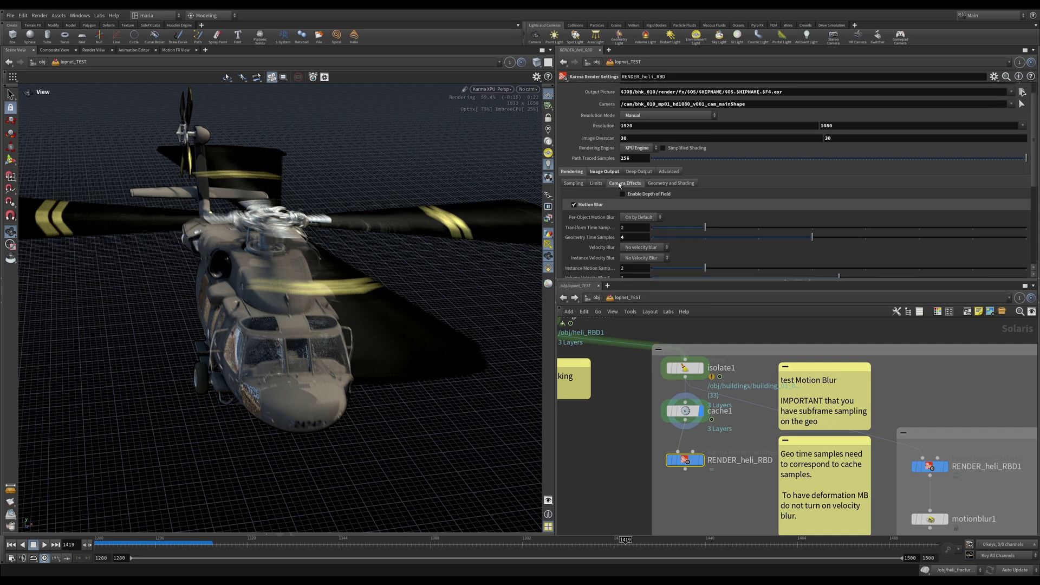
{"action": "scroll", "coordinate": [618, 182], "scroll_direction": "down", "scroll_amount": 2}
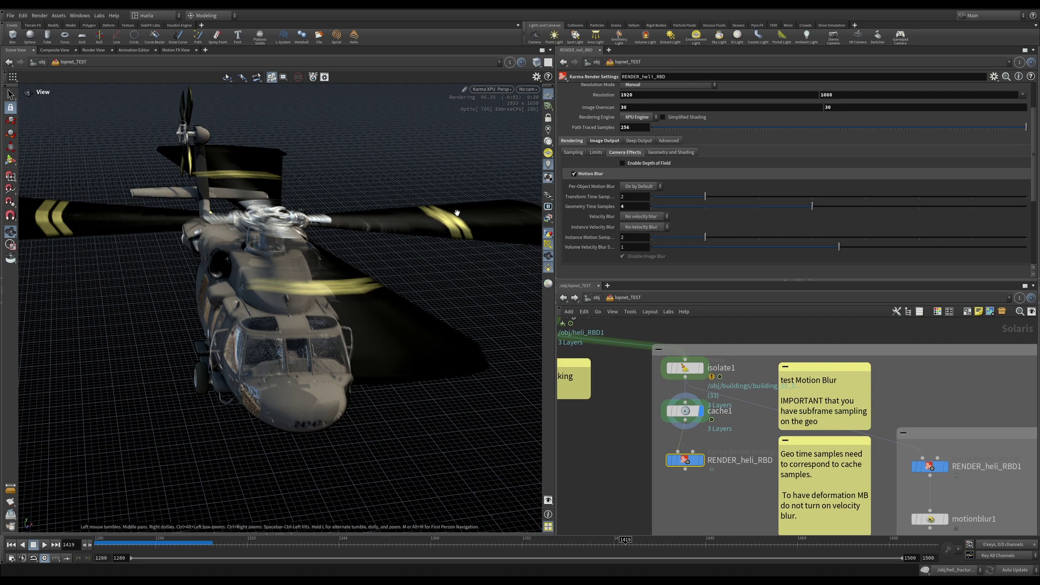
{"action": "left_click_drag", "start_coordinate": [455, 211], "coordinate": [391, 274]}
{"action": "middle_click_drag", "start_coordinate": [471, 197], "coordinate": [470, 229]}
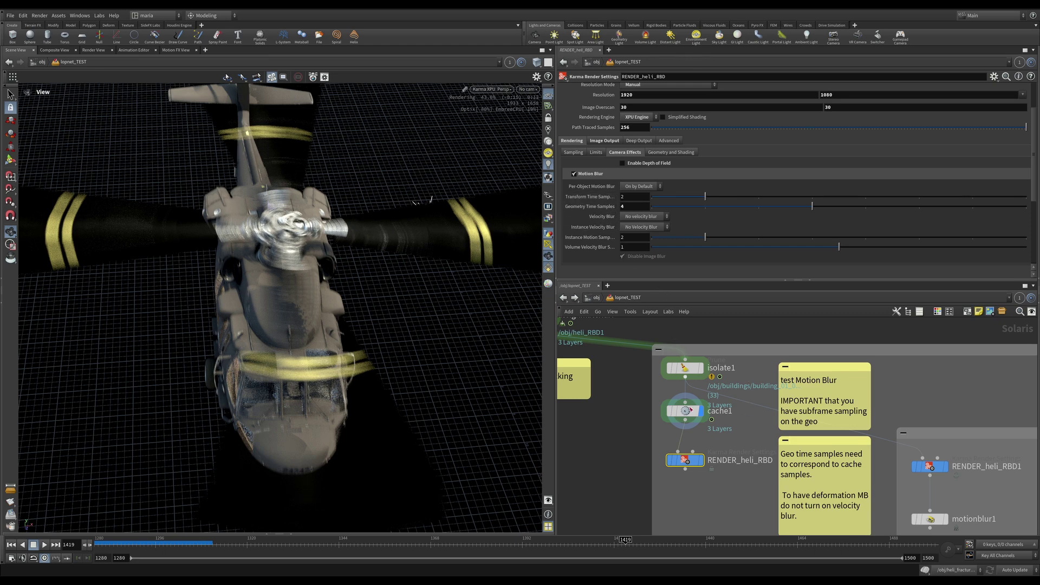
Compare the subframe samples on cache1 with the geometry time samples on RENDER_heli_RBD
{"action": "left_click", "coordinate": [677, 407]}
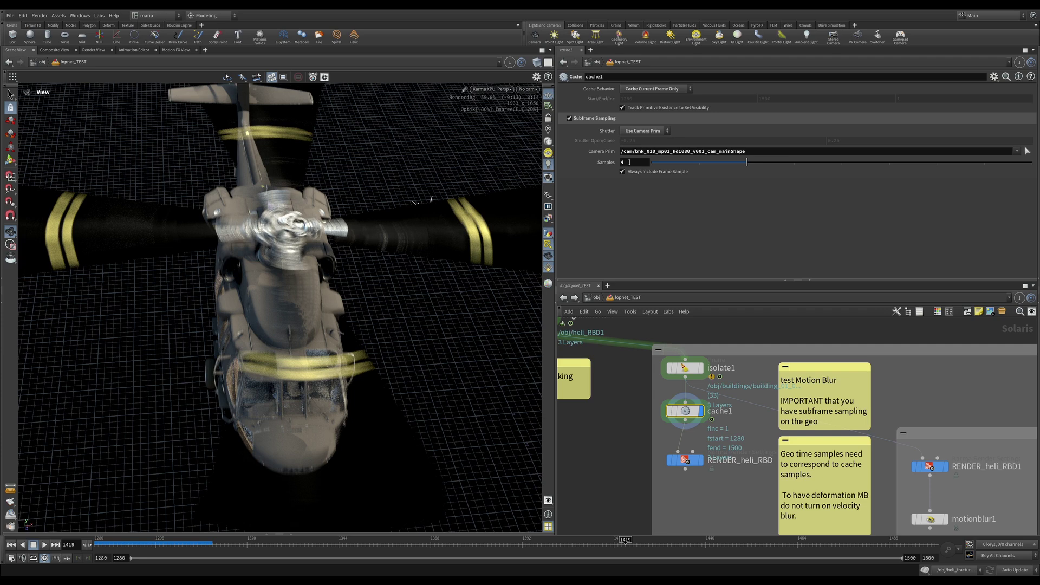
{"action": "mouse_move", "coordinate": [693, 414]}
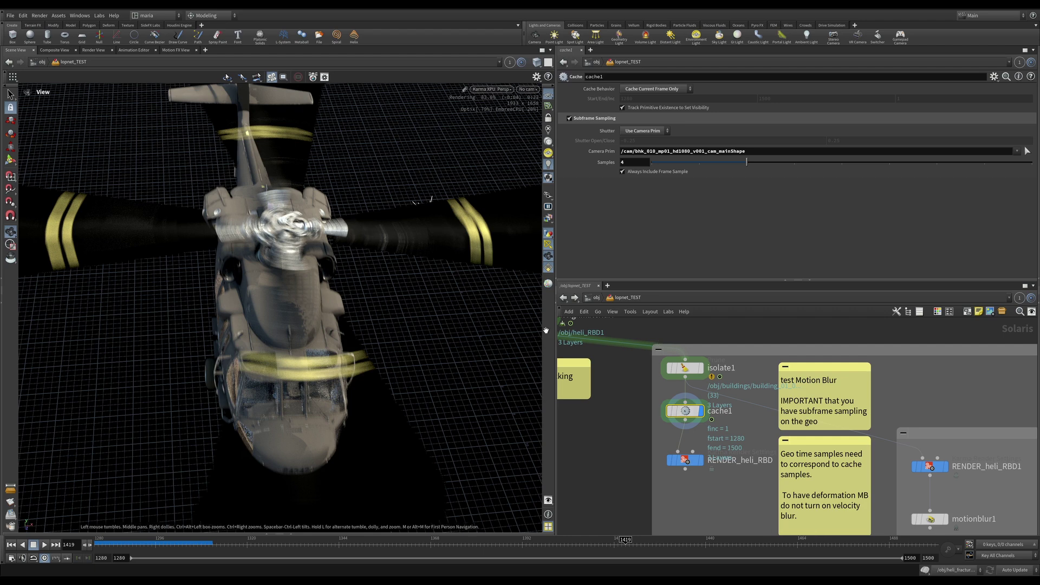
{"action": "left_click", "coordinate": [683, 460]}
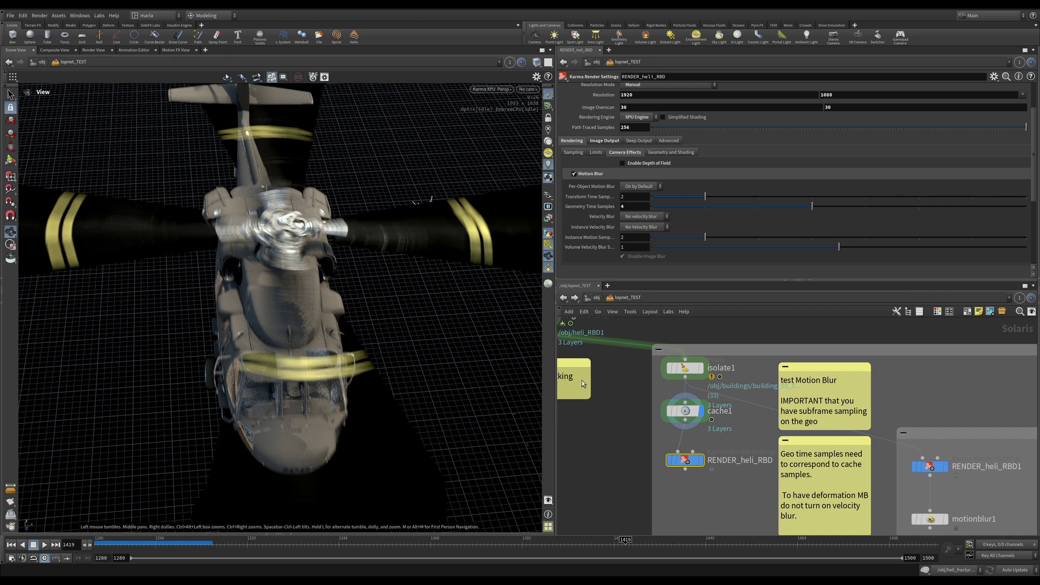
{"action": "left_click", "coordinate": [688, 412]}
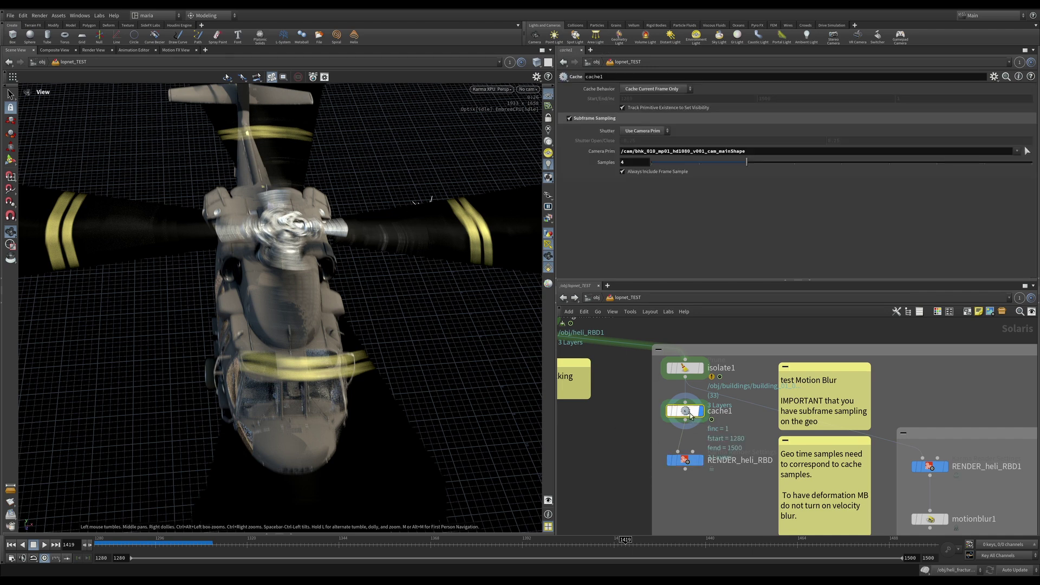
Recheck the Camera Effects time samples on RENDER_heli_RBD against the Subframe Sampling settings on cache1
{"action": "left_click", "coordinate": [693, 460]}
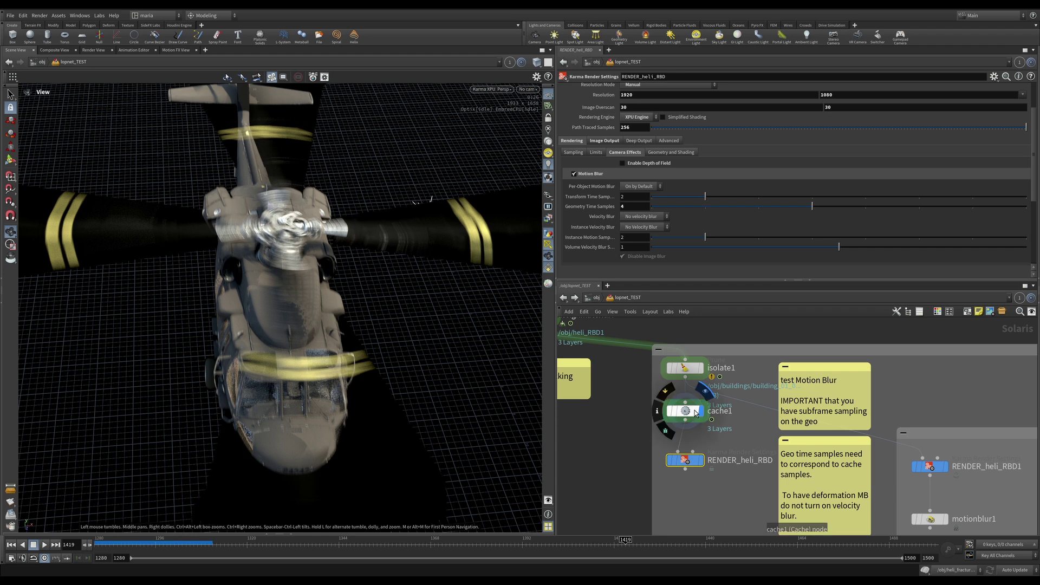
{"action": "left_click", "coordinate": [688, 411]}
Display RENDER_heli_RBD1 and the motionblur1 node below it to render the helicopter's motion blur without the cache node
{"action": "middle_click_drag", "start_coordinate": [738, 443], "coordinate": [641, 400]}
{"action": "mouse_move", "coordinate": [834, 427]}
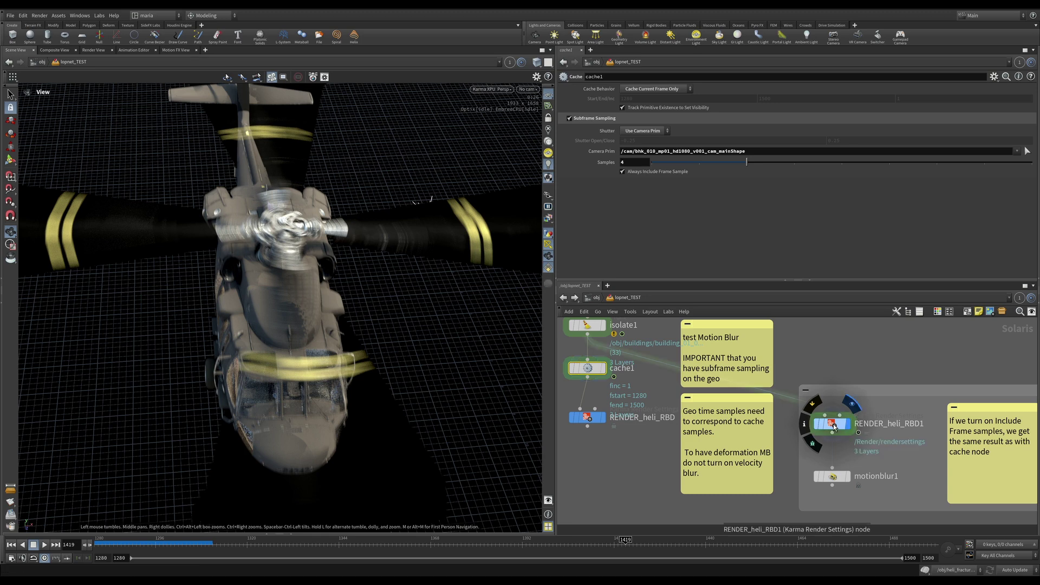
{"action": "left_click", "coordinate": [833, 424]}
{"action": "mouse_move", "coordinate": [851, 476]}
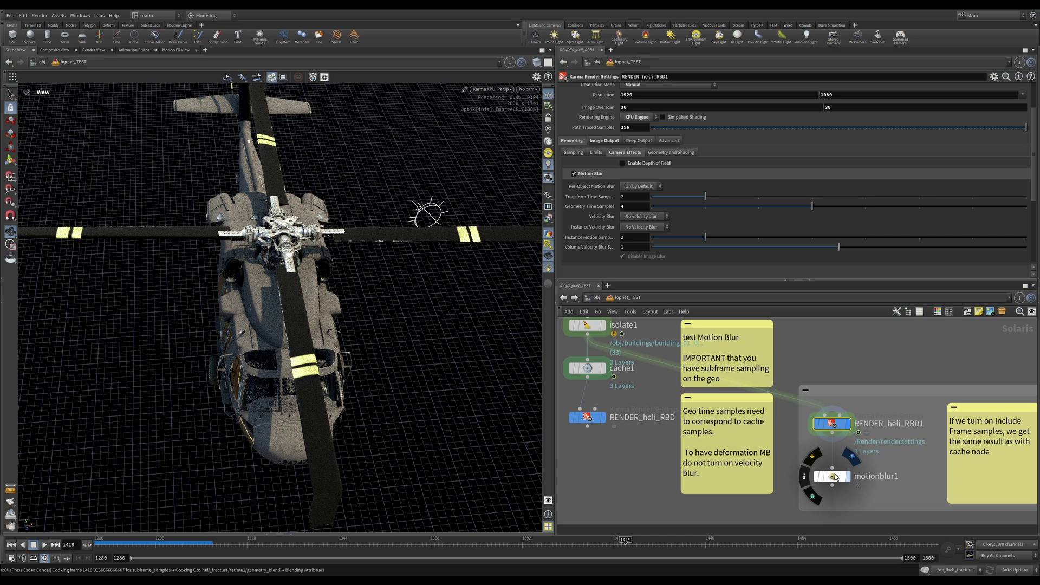
{"action": "left_click", "coordinate": [833, 477]}
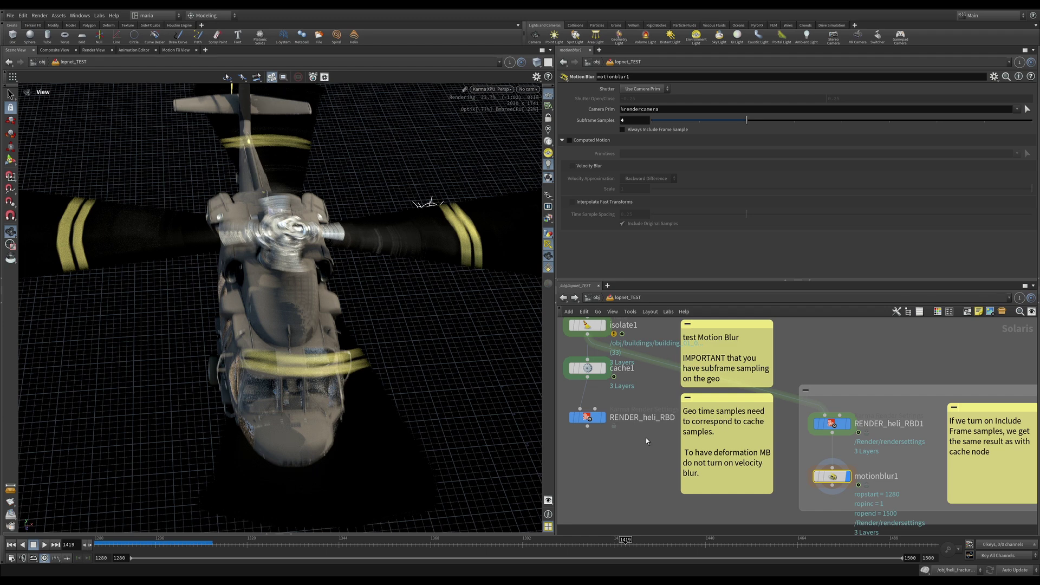
Display RENDER_heli_RBD, snapshot its render to the gallery, and view that snapshot in the separate render gallery window
{"action": "left_click", "coordinate": [590, 420]}
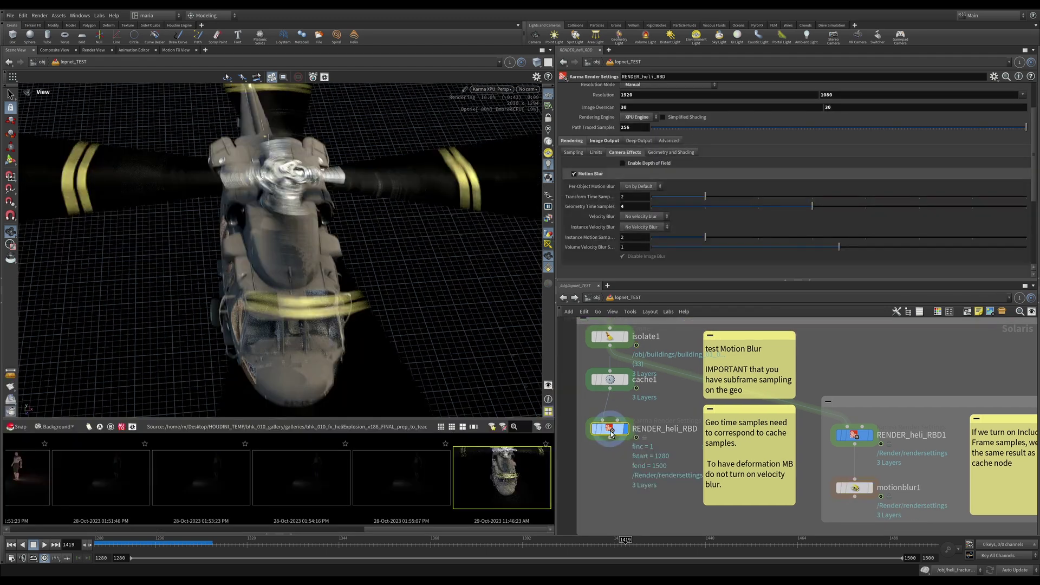
{"action": "left_click", "coordinate": [21, 428]}
{"action": "left_click", "coordinate": [495, 472]}
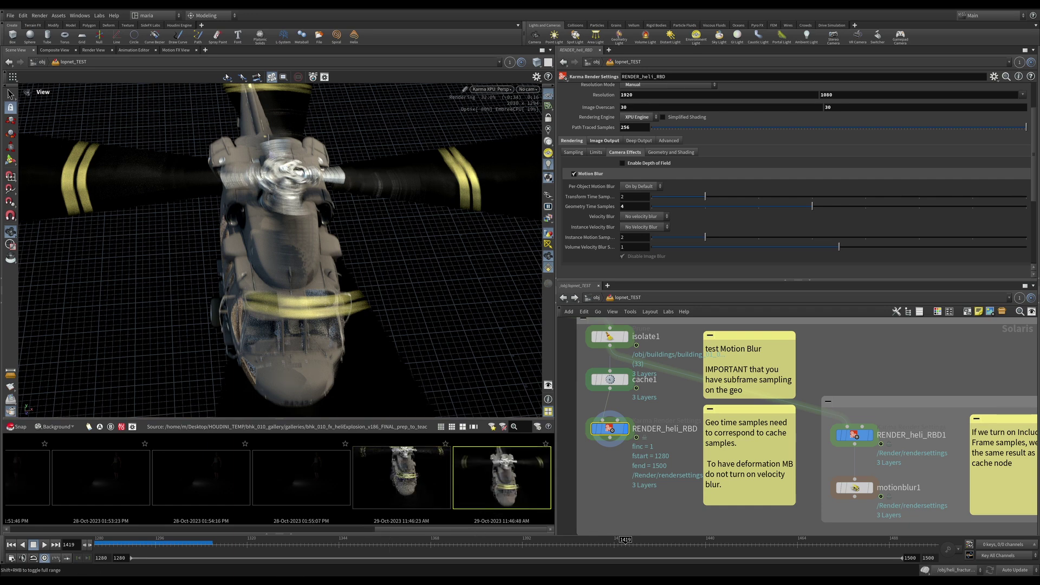
{"action": "double_click", "coordinate": [492, 498]}
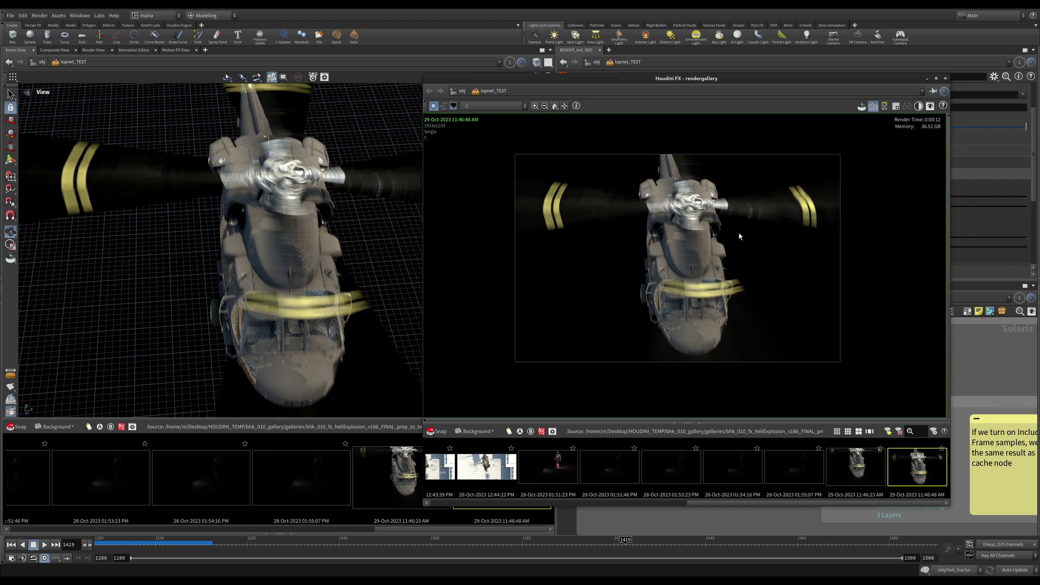
{"action": "left_click_drag", "start_coordinate": [702, 79], "coordinate": [639, 64]}
{"action": "left_click", "coordinate": [901, 352]}
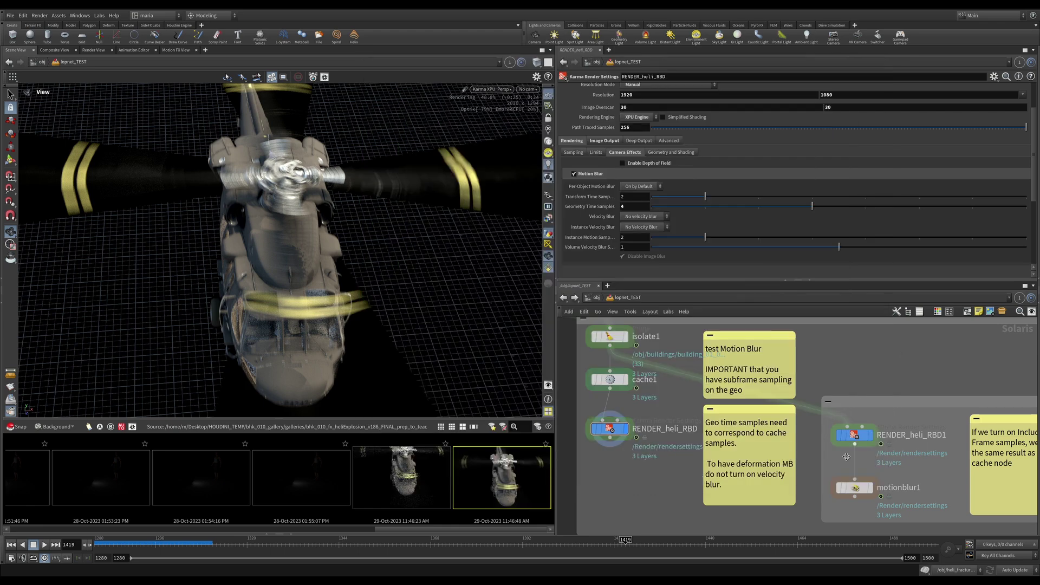
Display motionblur1 and take a snapshot of its render for comparison
{"action": "left_click", "coordinate": [857, 493]}
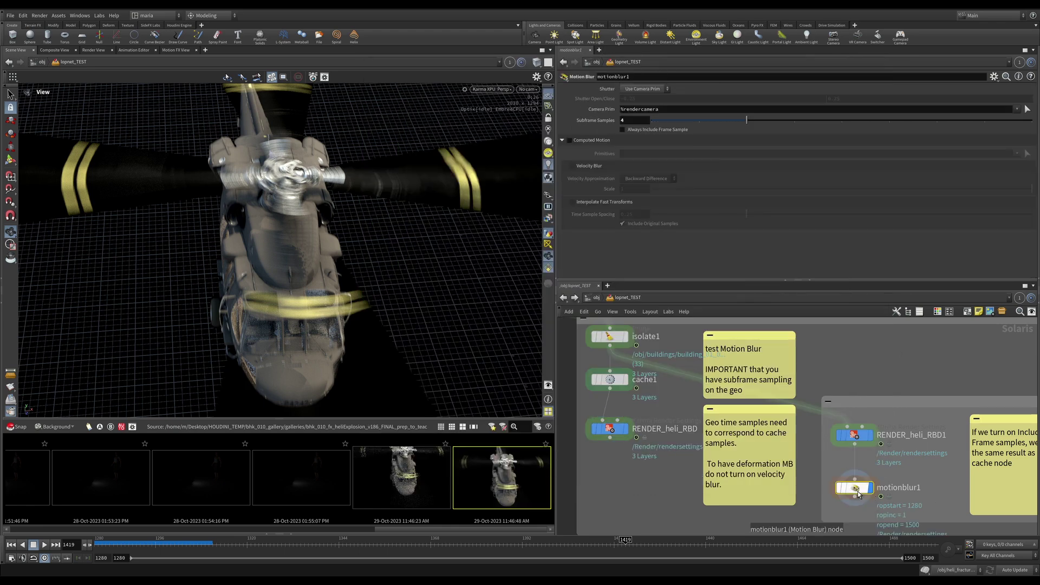
{"action": "left_click", "coordinate": [13, 426]}
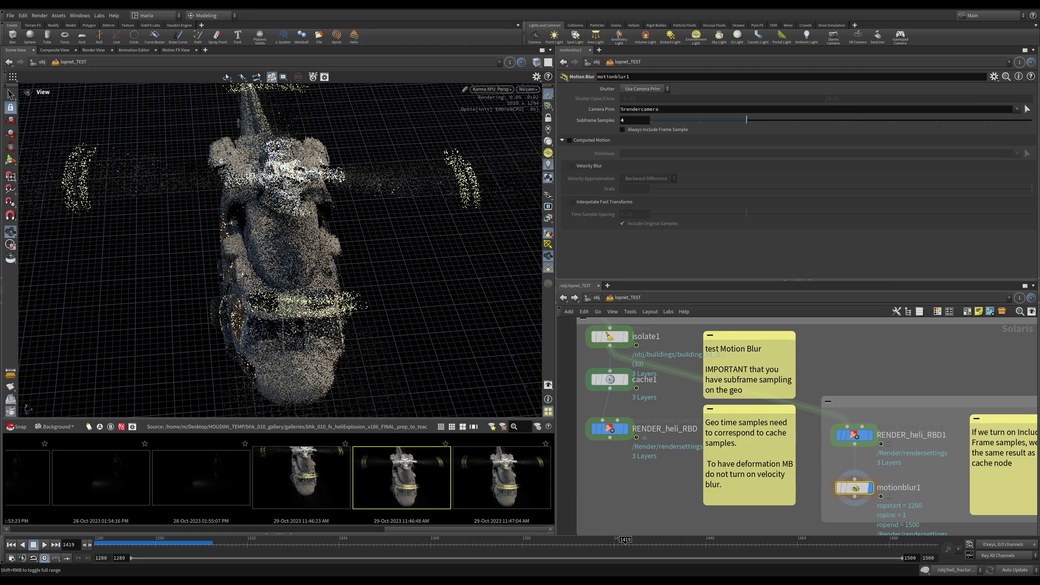
Flip repeatedly between the last two snapshots in the render gallery window to compare the cache1 and motionblur1 blur
{"action": "key", "text": "alt+Tab"}
{"action": "left_click", "coordinate": [856, 461]}
{"action": "left_click", "coordinate": [794, 456]}
{"action": "left_click", "coordinate": [851, 457]}
{"action": "left_click", "coordinate": [793, 456]}
{"action": "left_click", "coordinate": [842, 455]}
{"action": "left_click", "coordinate": [795, 460]}
{"action": "left_click", "coordinate": [845, 456]}
{"action": "left_click", "coordinate": [793, 453]}
{"action": "left_click", "coordinate": [844, 456]}
{"action": "key", "text": "Left"}
{"action": "key", "text": "Right"}
{"action": "key", "text": "Left"}
{"action": "key", "text": "Right"}
{"action": "key", "text": "Left"}
{"action": "key", "text": "Right"}
{"action": "key", "text": "Left"}
{"action": "key", "text": "Right"}
{"action": "key", "text": "Left"}
{"action": "key", "text": "Right"}
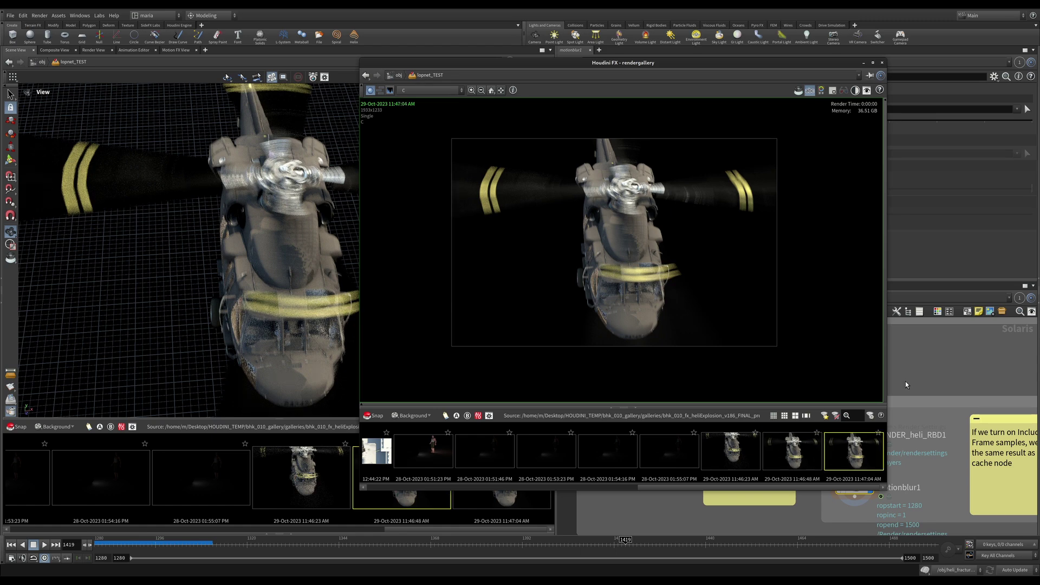
{"action": "left_click", "coordinate": [905, 381]}
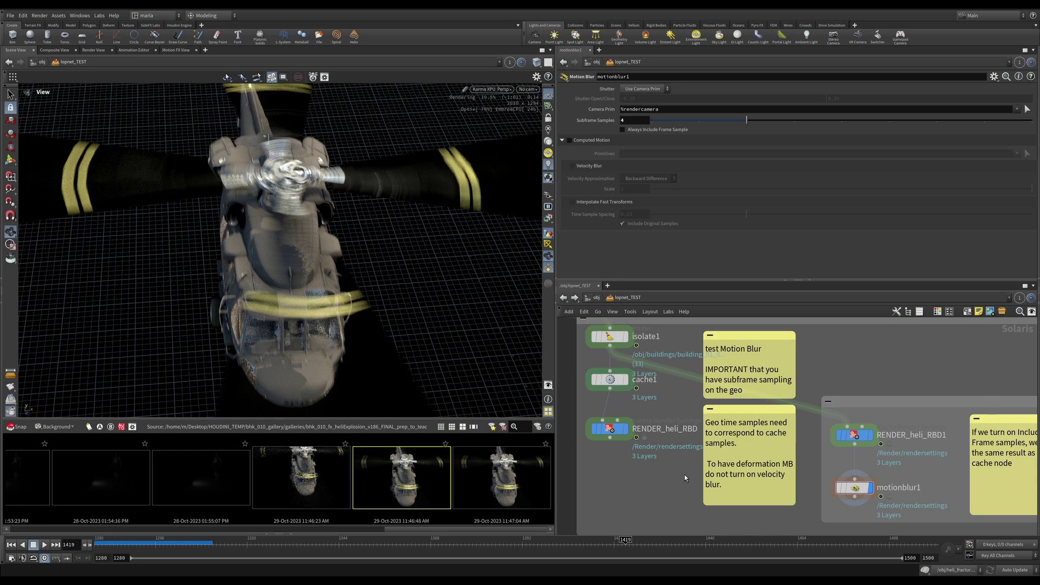